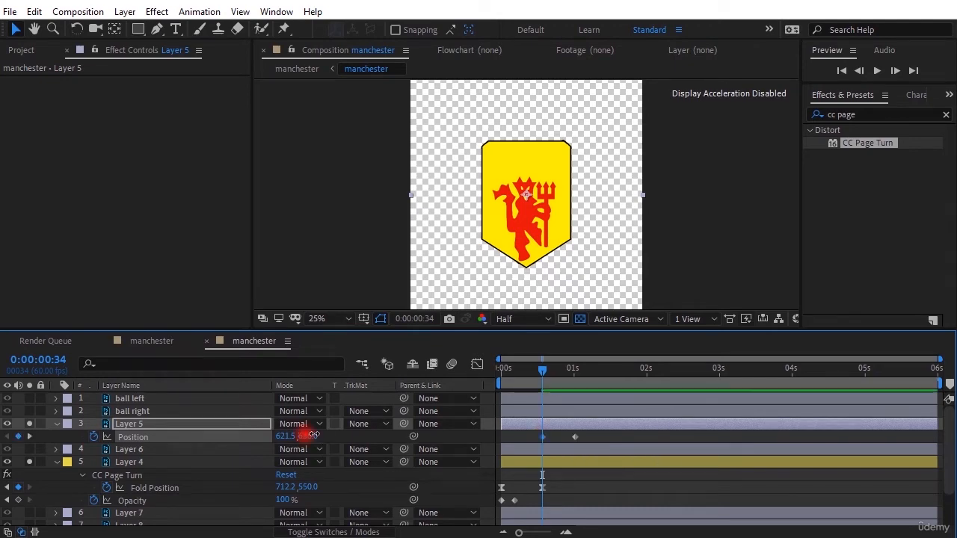
Step: Set Layer 5's Position Y to 1140 at 0:00:00:34, apply Easy Ease to both Position keyframes, and preview the motion
left_click_drag(315, 441, 694, 425)
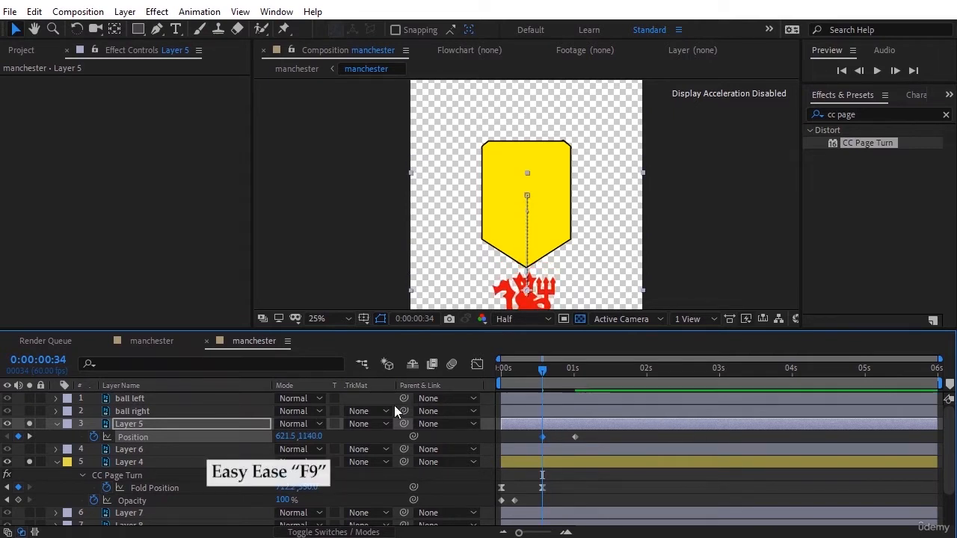
left_click_drag(592, 432, 481, 463)
key("F9")
key("space")
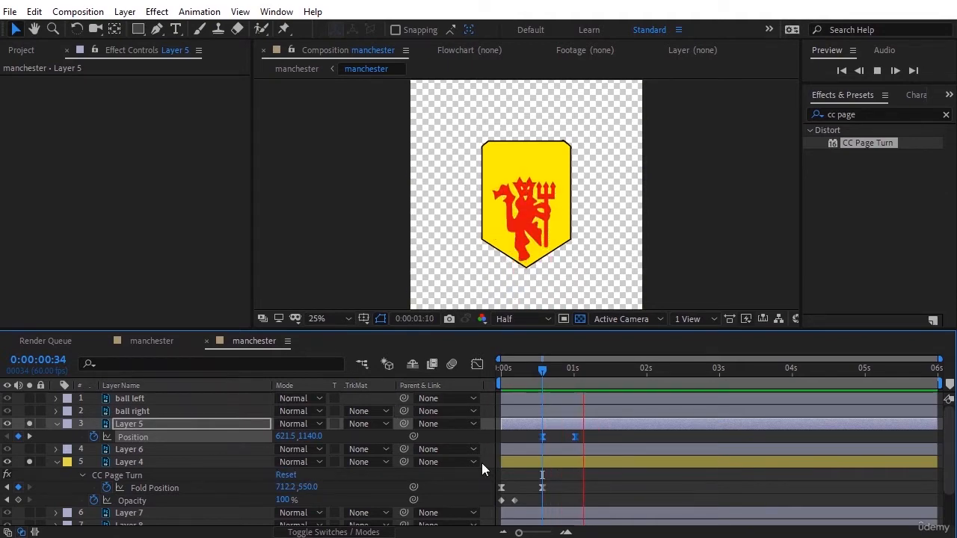
Step: Shift Layer 5's second Position keyframe a few frames after 1 second and preview the slower rise
left_click(578, 437)
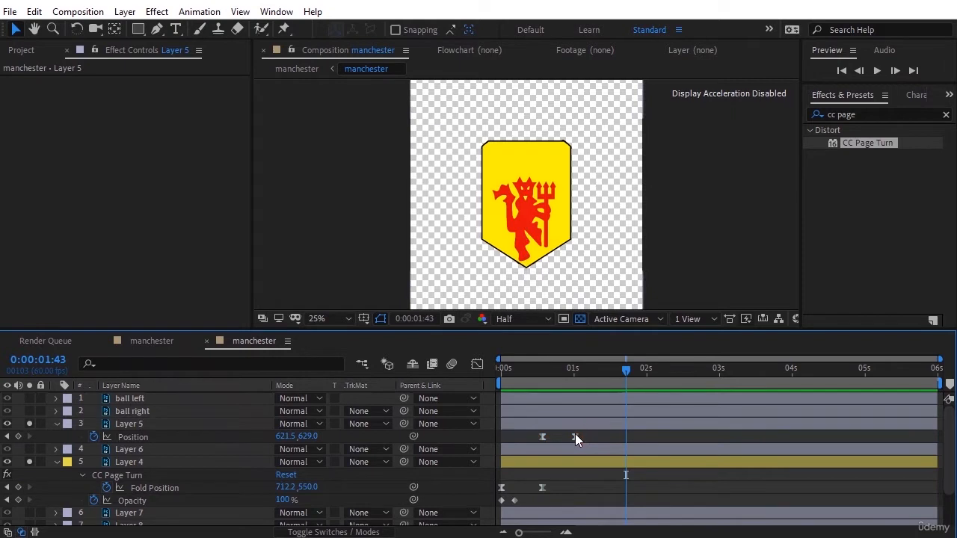
left_click(536, 370)
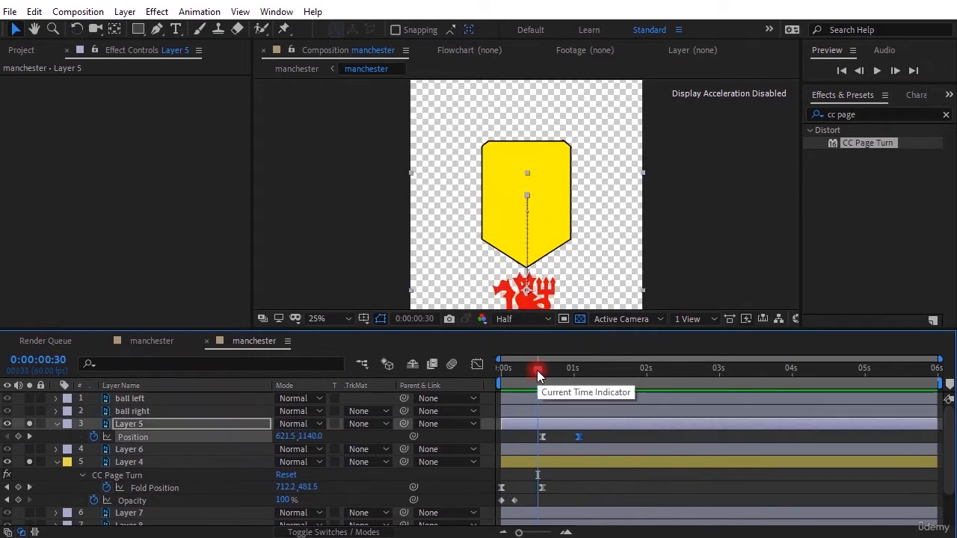
key("space")
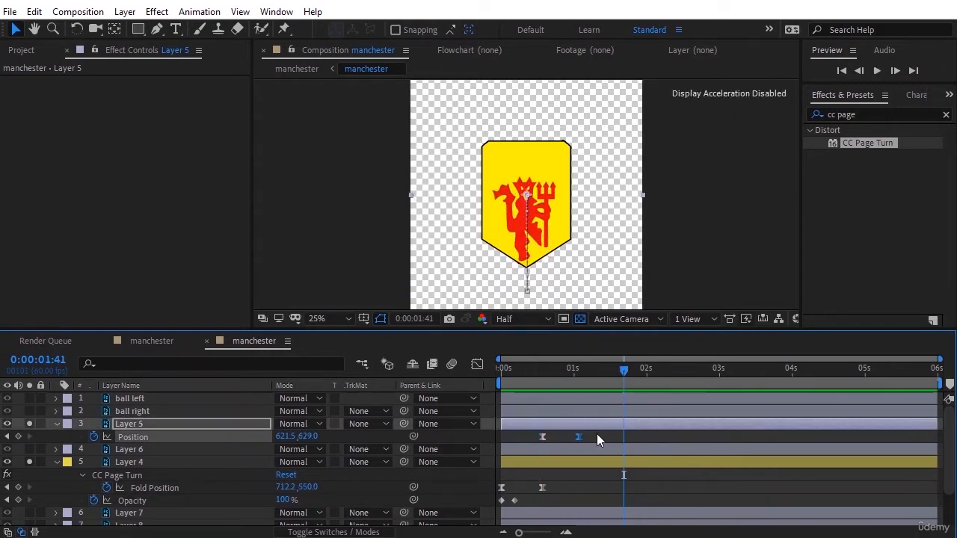
Step: In the Graph Editor, lengthen the incoming influence of Layer 5's last Position keyframe so speed peaks early and eases out
left_click_drag(598, 431, 515, 441)
left_click(477, 364)
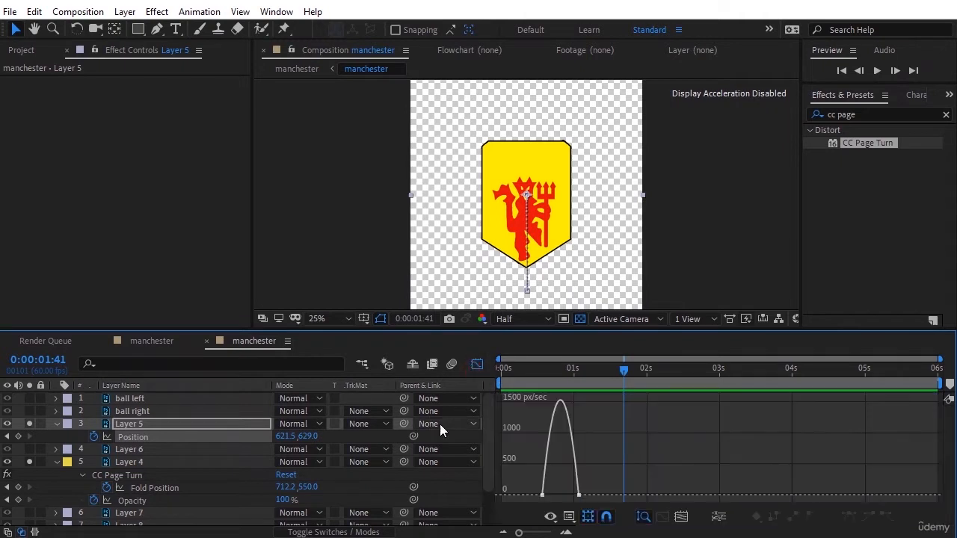
left_click(577, 495)
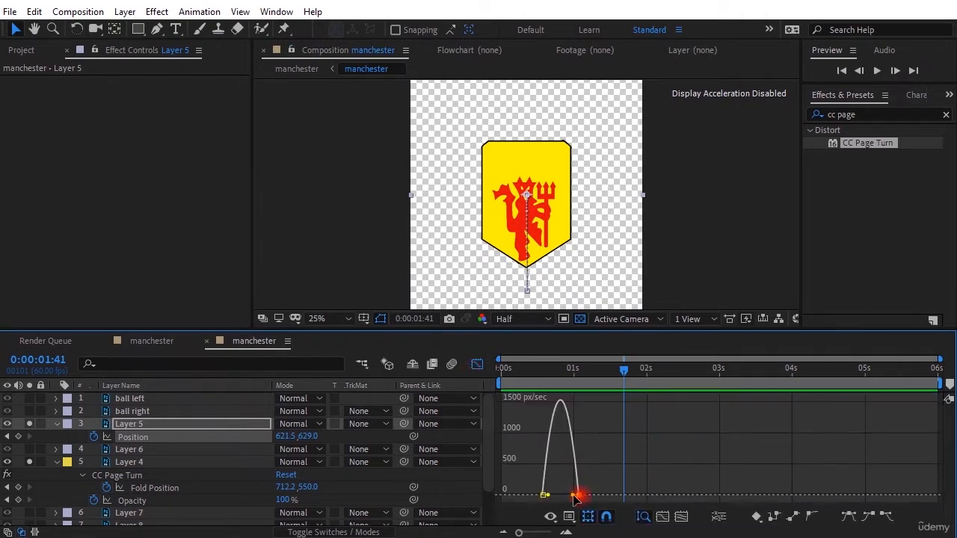
left_click_drag(572, 496, 564, 499)
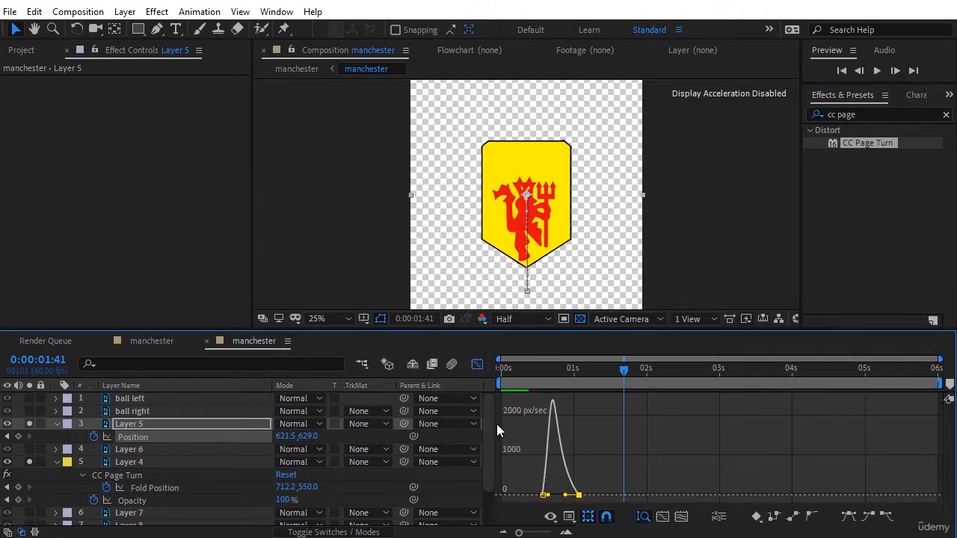
Step: Enable motion blur for Layer 5 and preview the animation from near the start
left_click(501, 366)
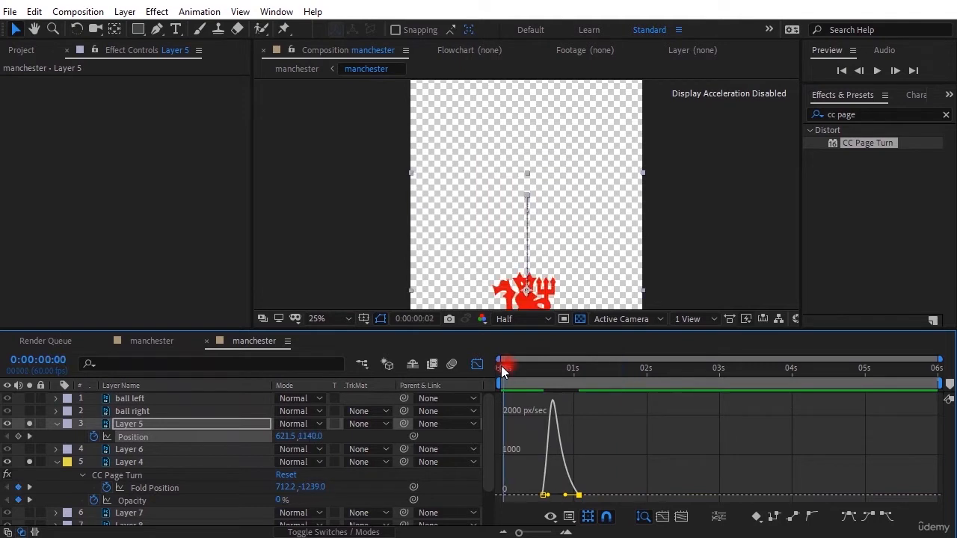
left_click(335, 531)
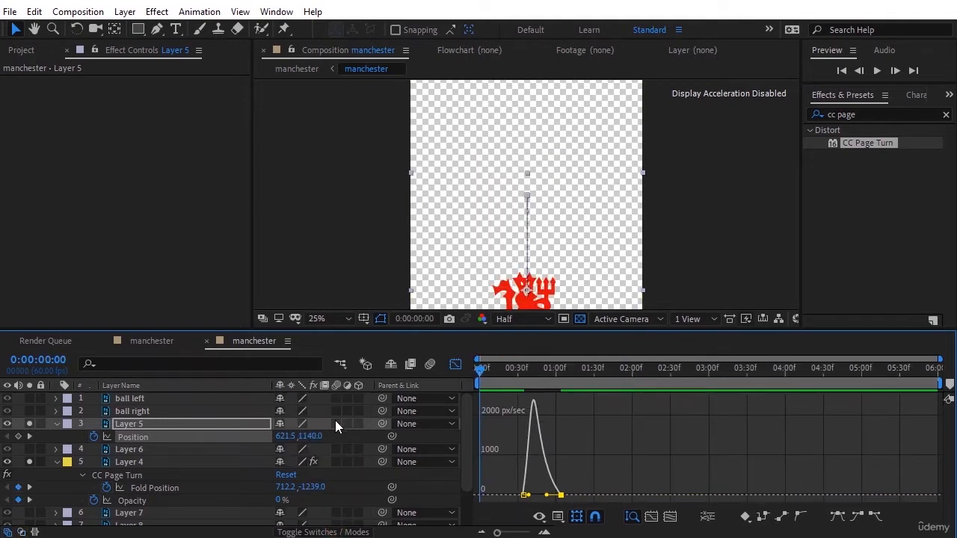
left_click(336, 423)
left_click_drag(512, 370, 487, 372)
key("space")
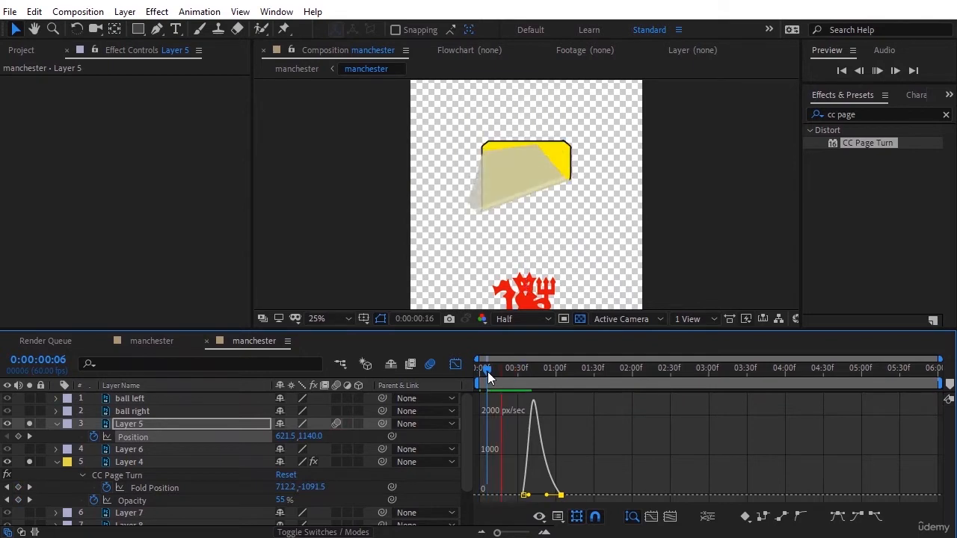
Step: Close the Graph Editor and set the current time to 0:00:00:34 with no layer selected
left_click(455, 364)
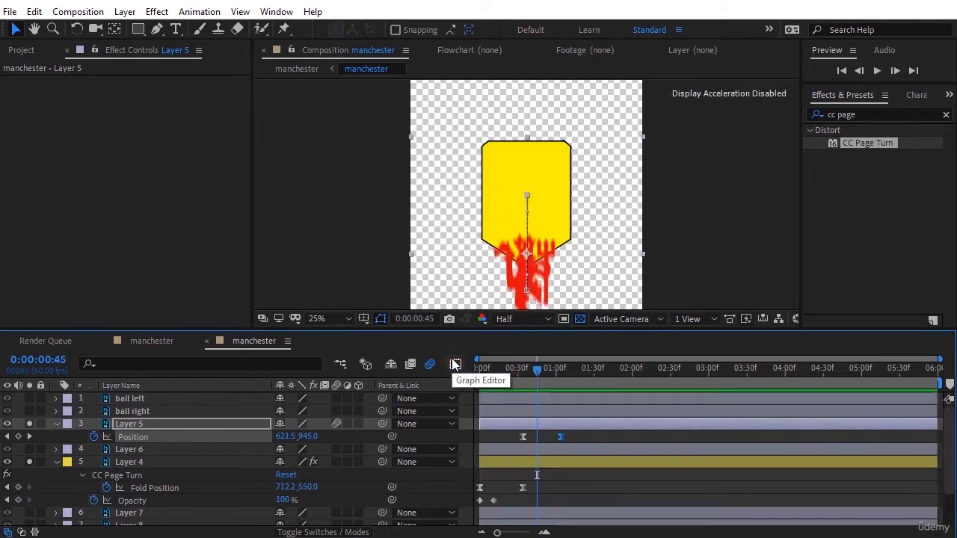
left_click_drag(542, 377, 523, 368)
left_click(445, 439)
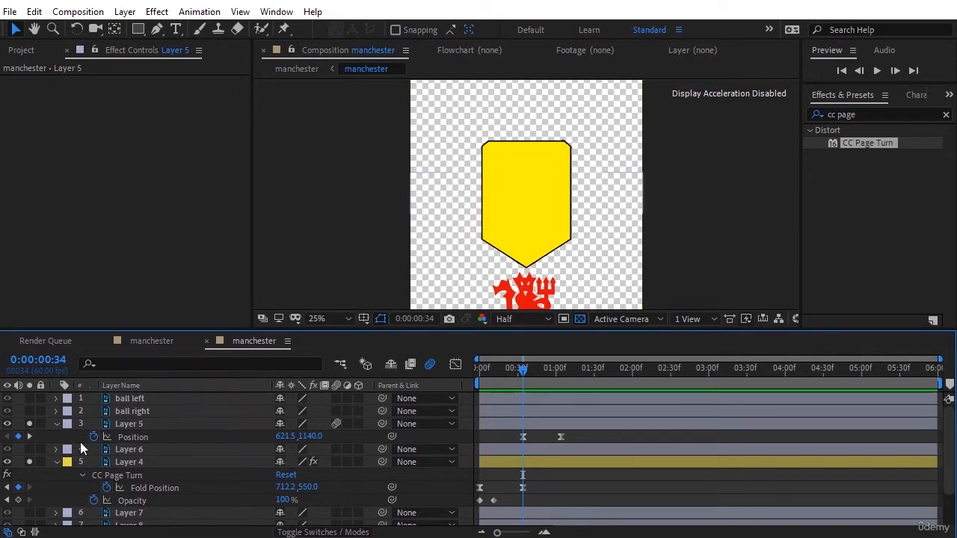
left_click(123, 423)
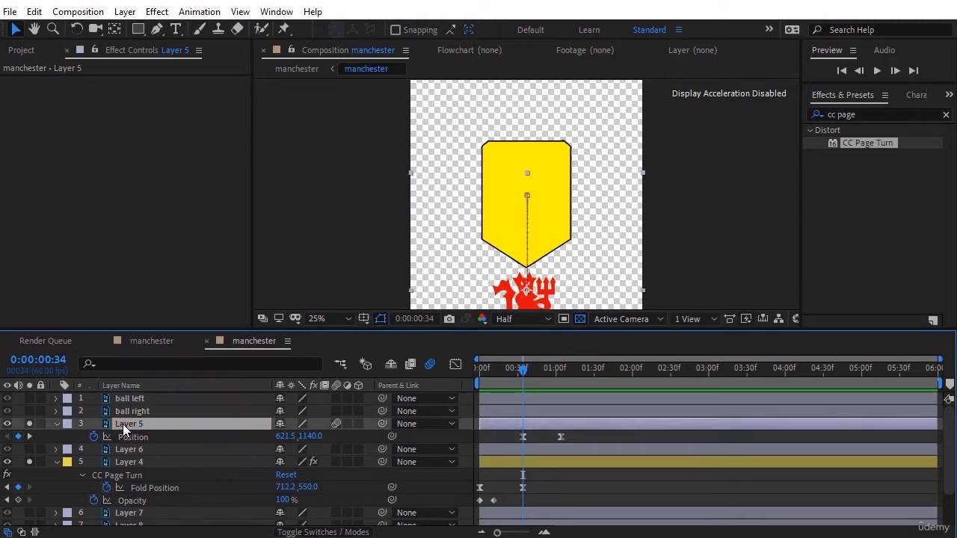
left_click(330, 437)
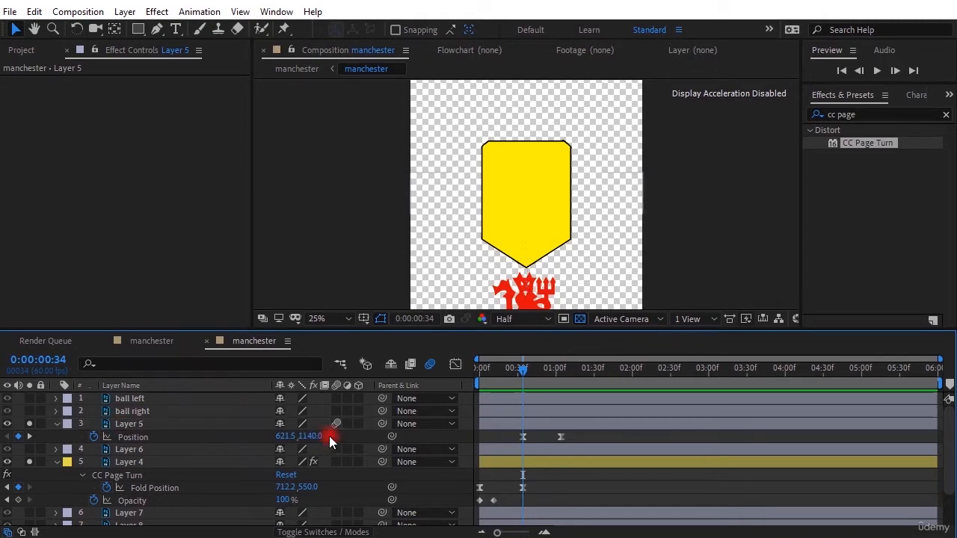
Step: Draw a new shape layer with the Pen tool, tracing the yellow shield's sides and pointed bottom up to its upper corners
left_click(153, 28)
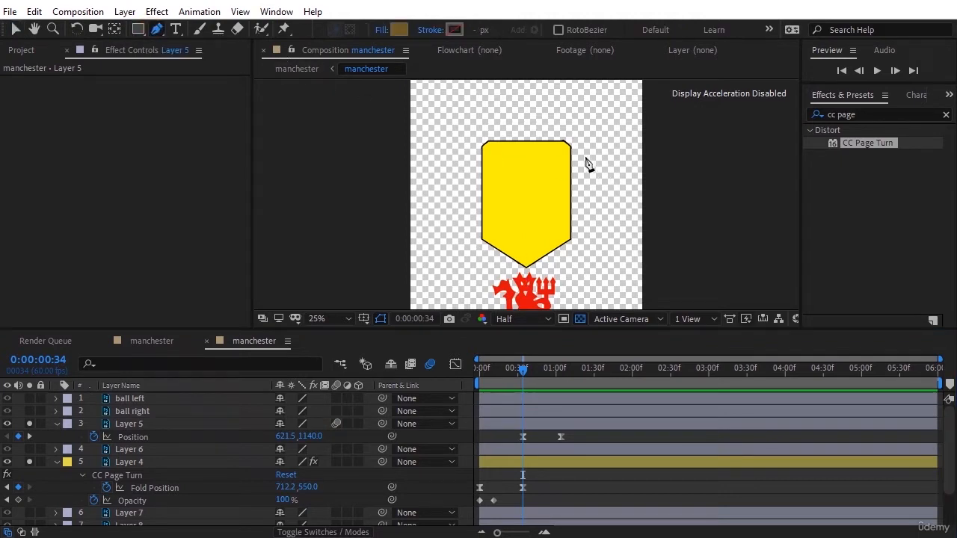
scroll(567, 184, "up", 2)
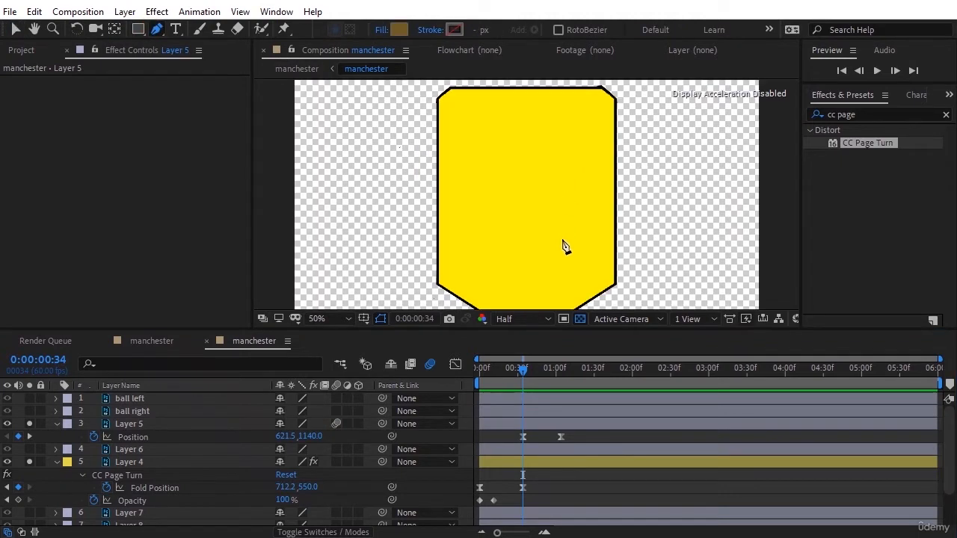
key("h")
left_click_drag(562, 239, 563, 169)
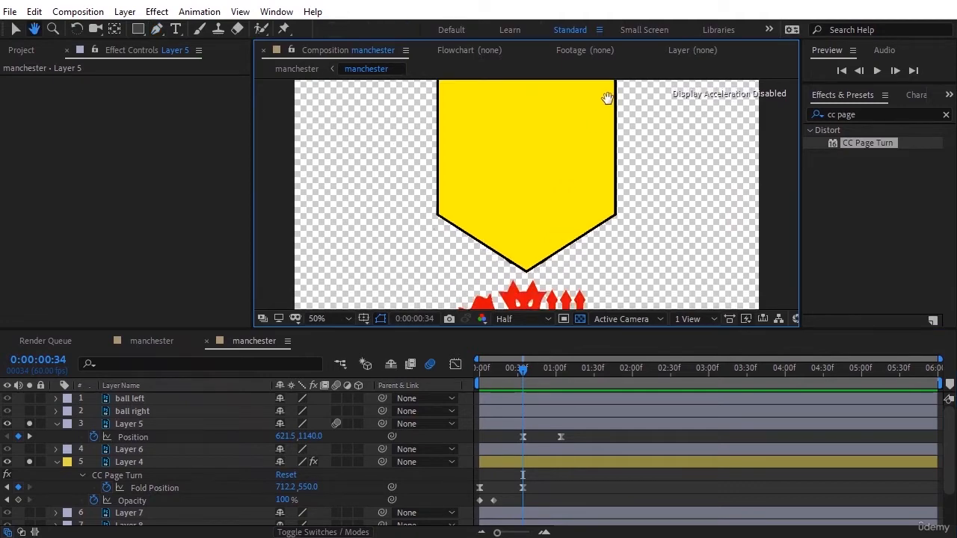
left_click(157, 29)
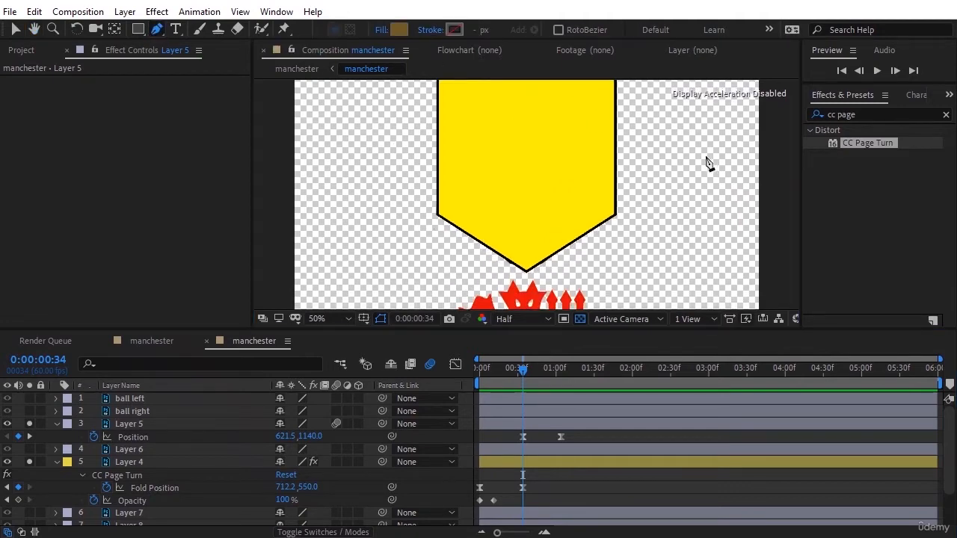
left_click(614, 94)
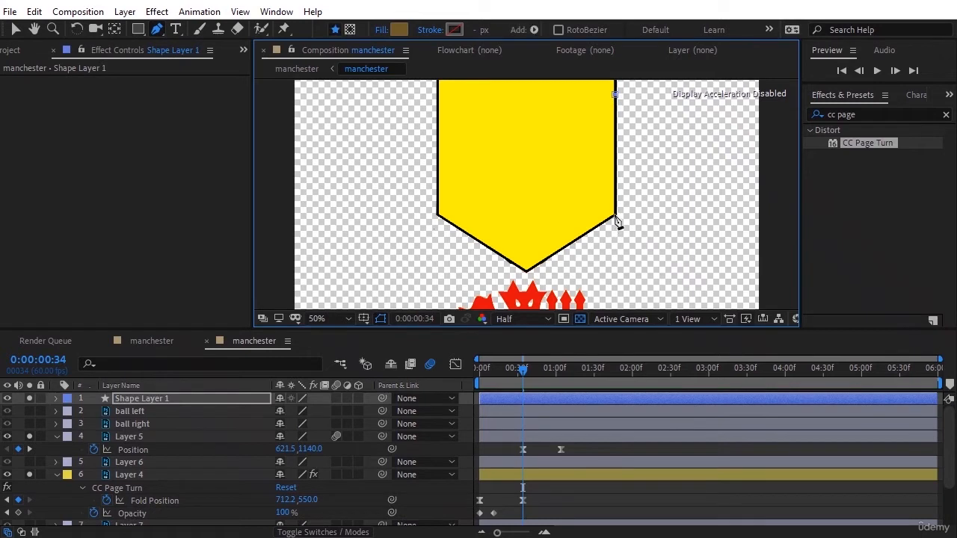
left_click(615, 215)
left_click(527, 269)
left_click(438, 216)
key("space")
left_click_drag(393, 128, 387, 232)
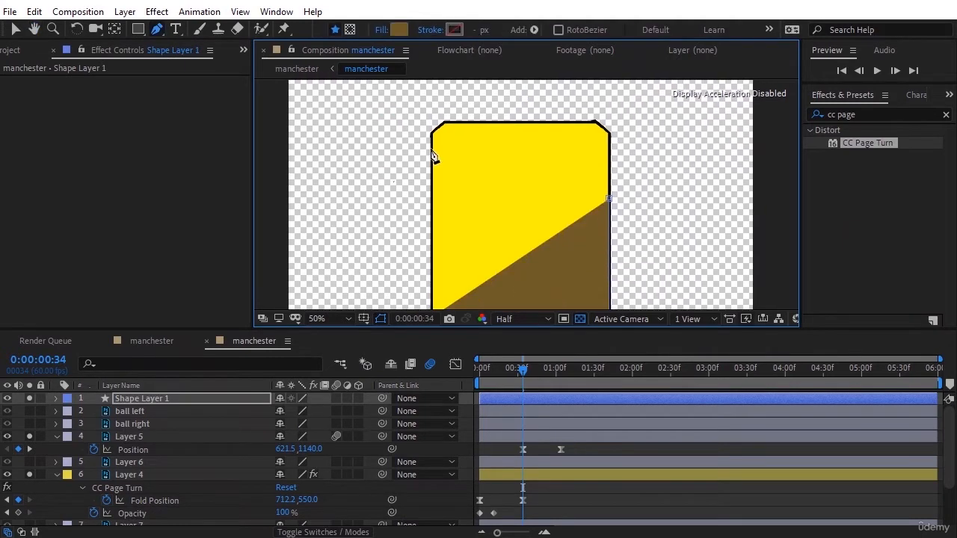
left_click(433, 137)
left_click(610, 135)
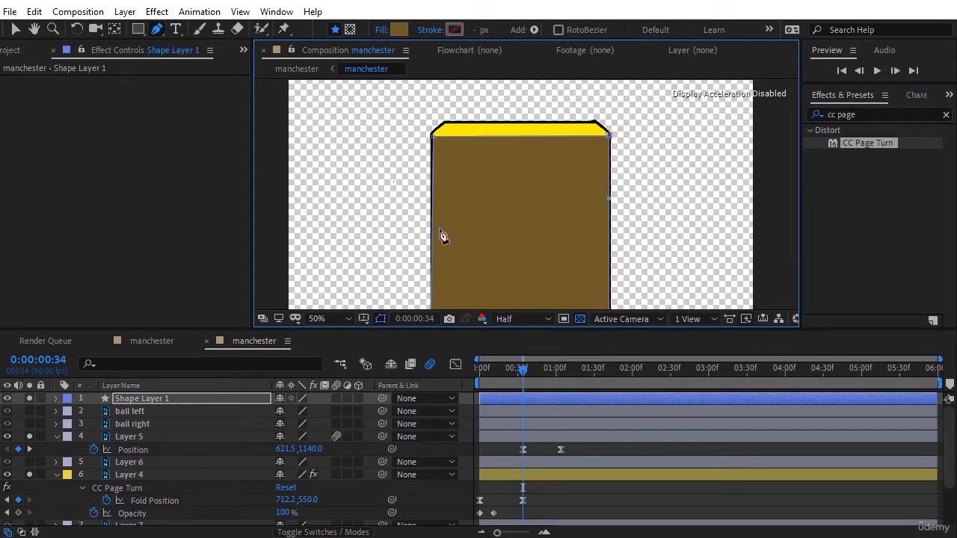
Step: Move Shape Layer 1 directly above Layer 5 and rename Layer 5 as character
left_click_drag(161, 400, 158, 431)
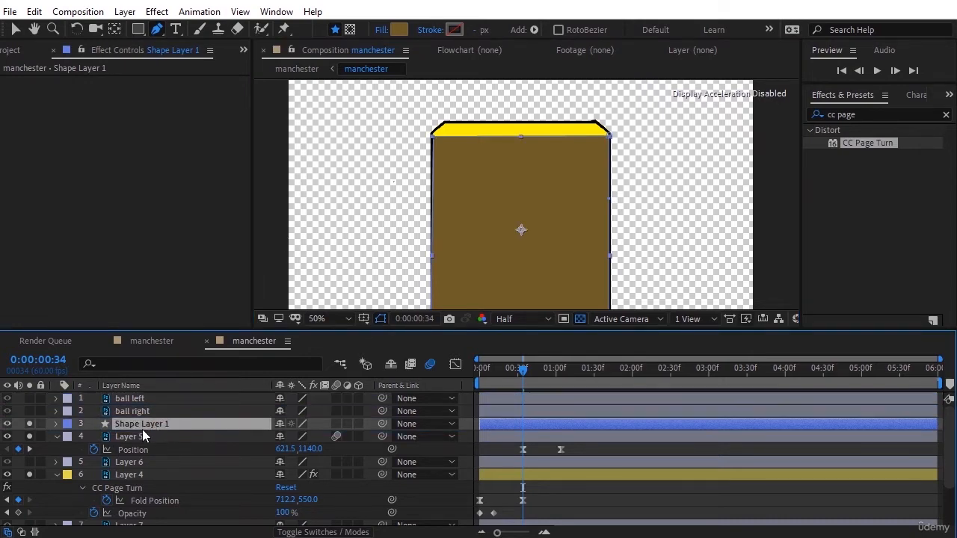
right_click(143, 430)
left_click(157, 406)
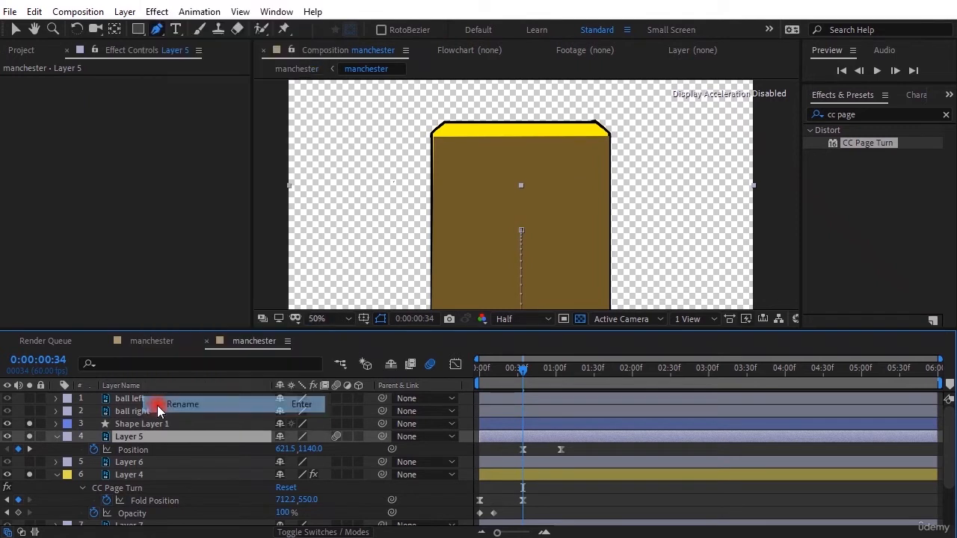
type("characte")
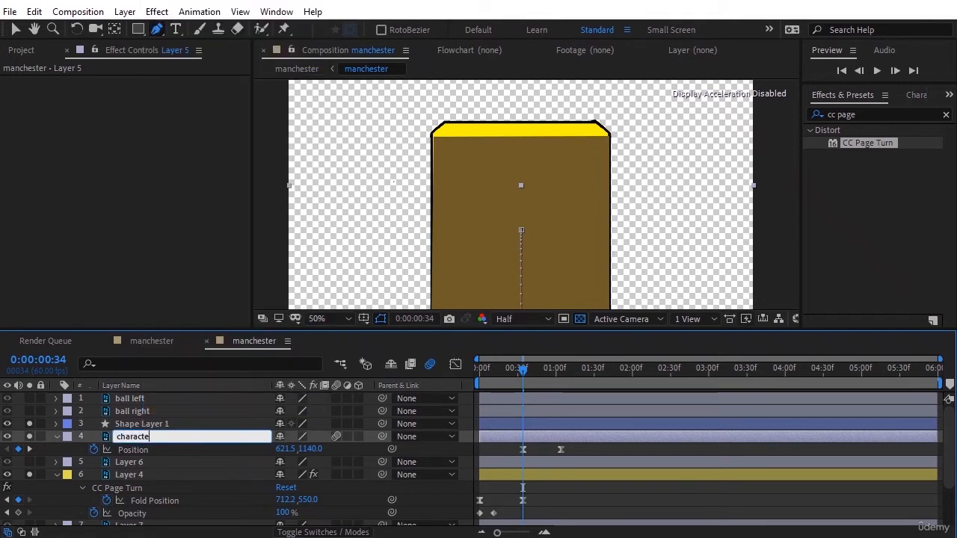
type("r")
key("Return")
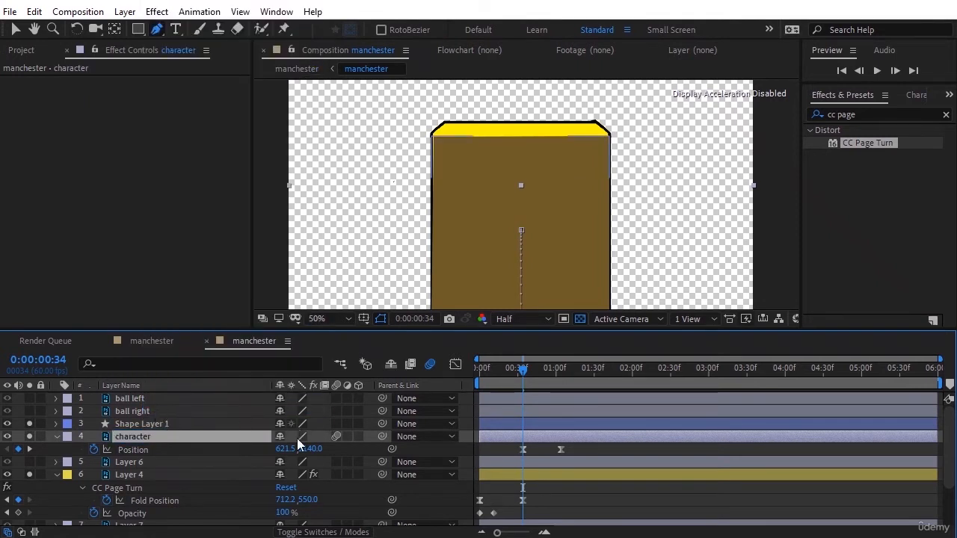
Step: Set the character layer's track matte to Alpha Matte "Shape Layer 1"
left_click(294, 531)
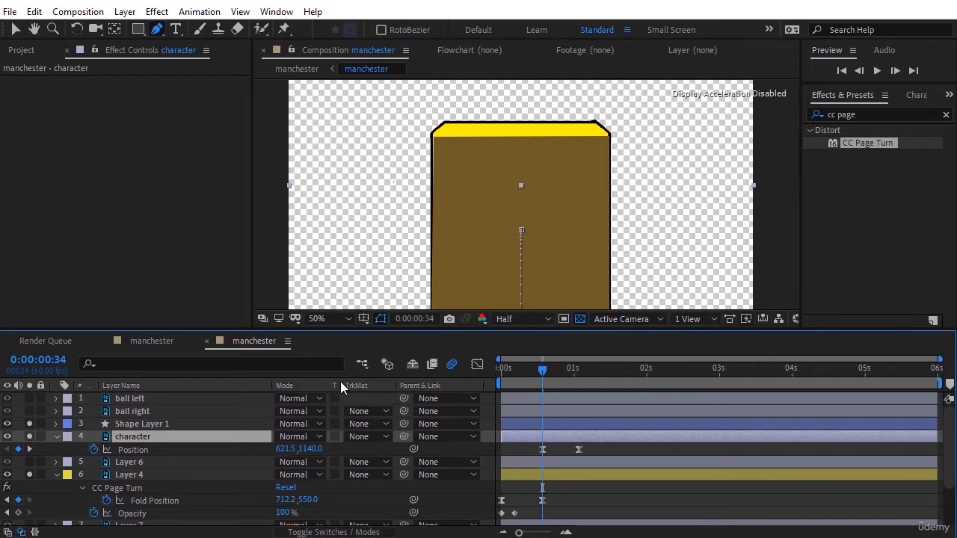
left_click(356, 436)
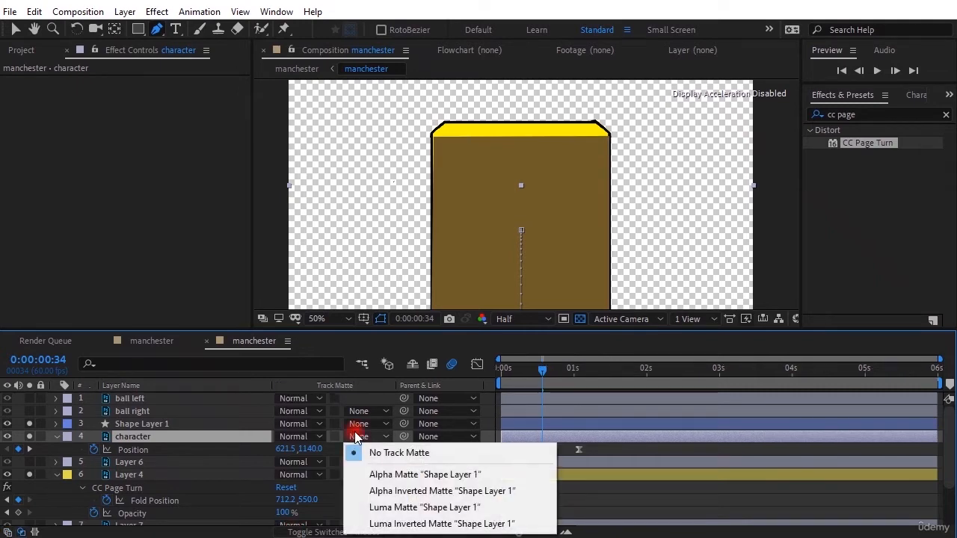
left_click(374, 470)
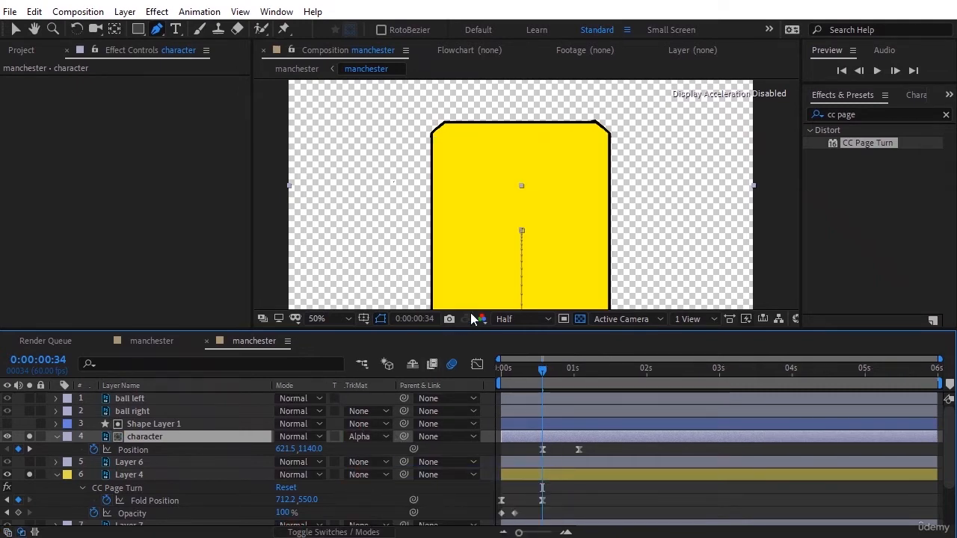
Step: Preview the masked character rising inside the shield, and scrub to 0:00:01:06 to examine its motion
scroll(530, 287, "up", 1)
scroll(531, 287, "down", 2)
scroll(530, 287, "down", 1)
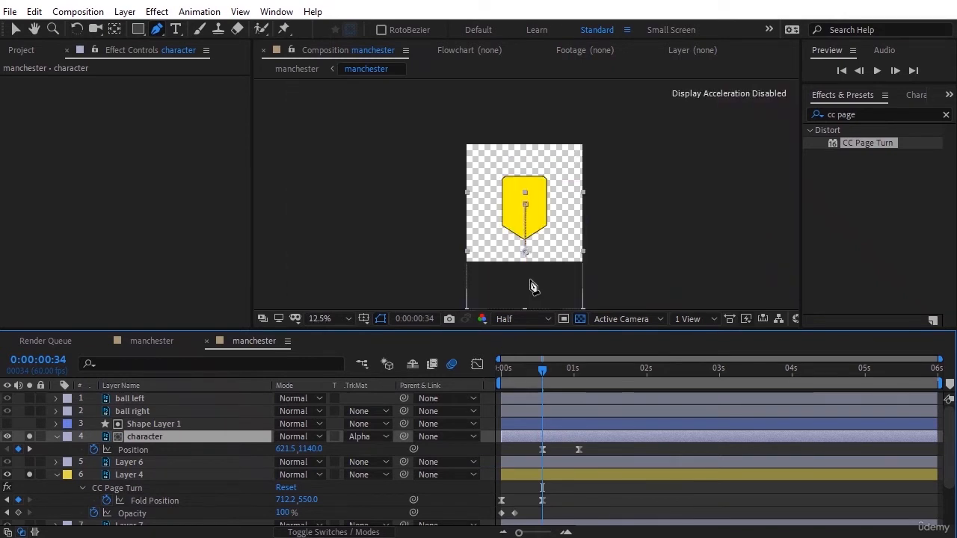
scroll(532, 272, "up", 1)
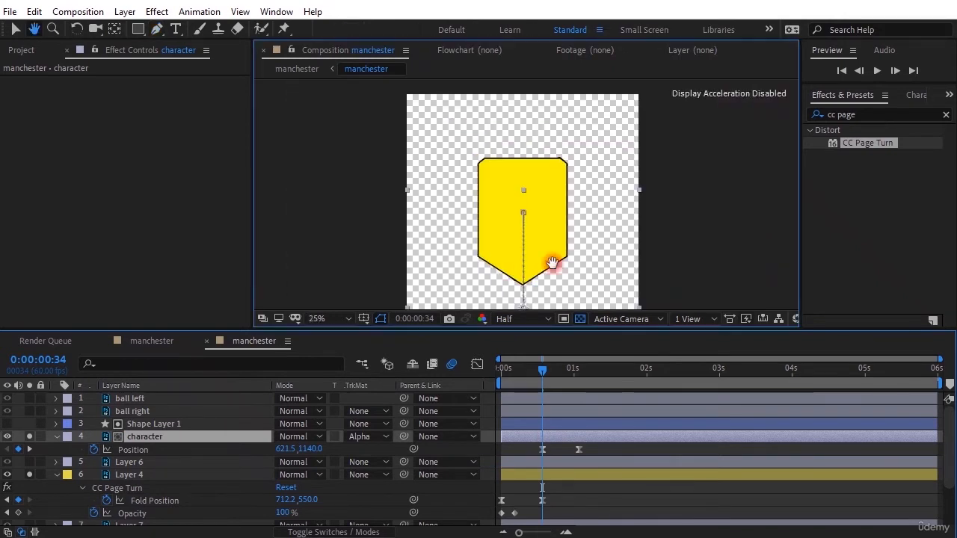
left_click_drag(551, 264, 551, 198)
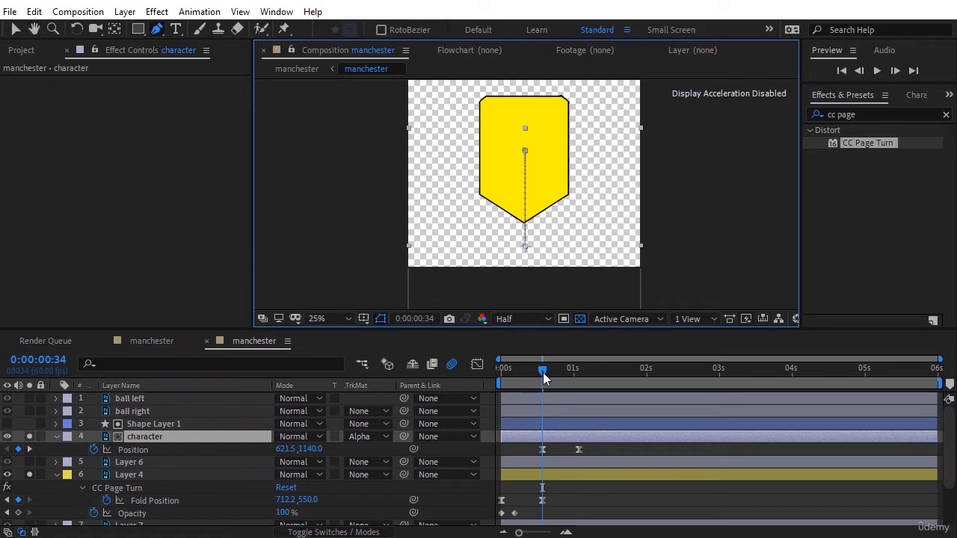
key("space")
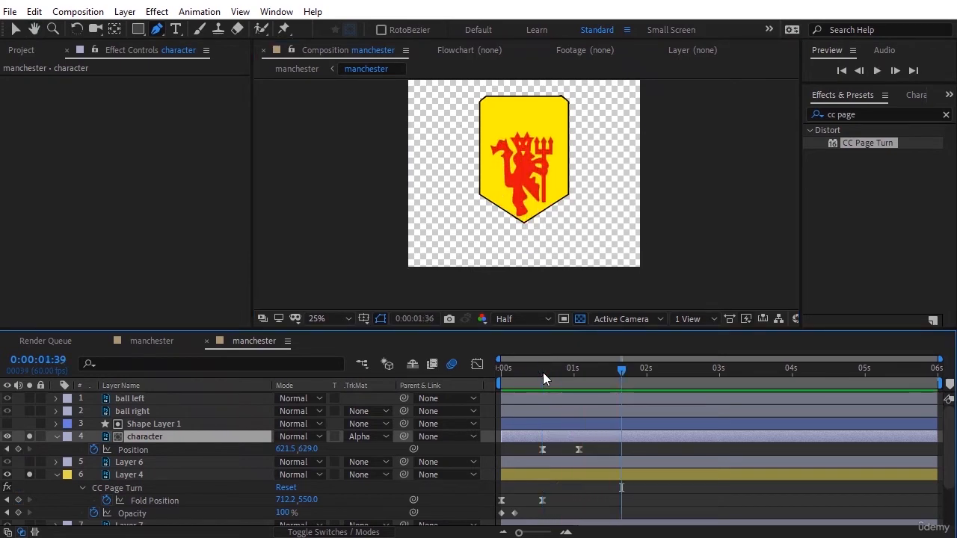
left_click(543, 372)
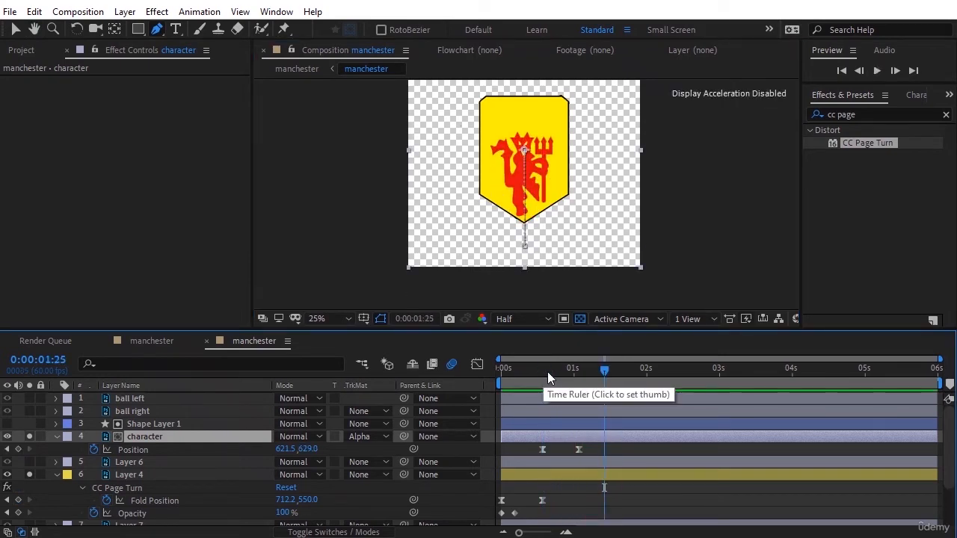
left_click_drag(547, 371, 580, 374)
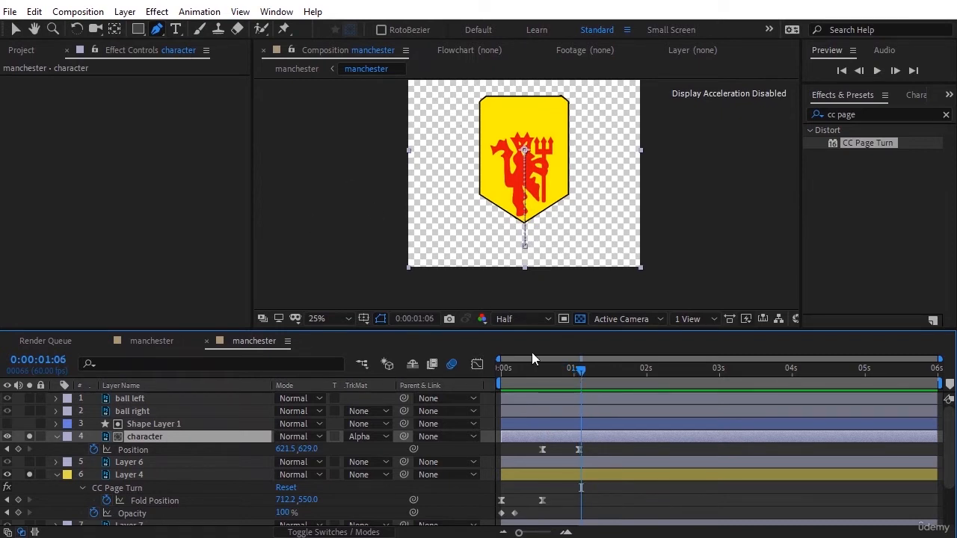
Step: Place Puppet pins on the character's torso and trident at 0:00:01:06, show the layer's keyframes and move to 0:00:01:36
left_click(283, 29)
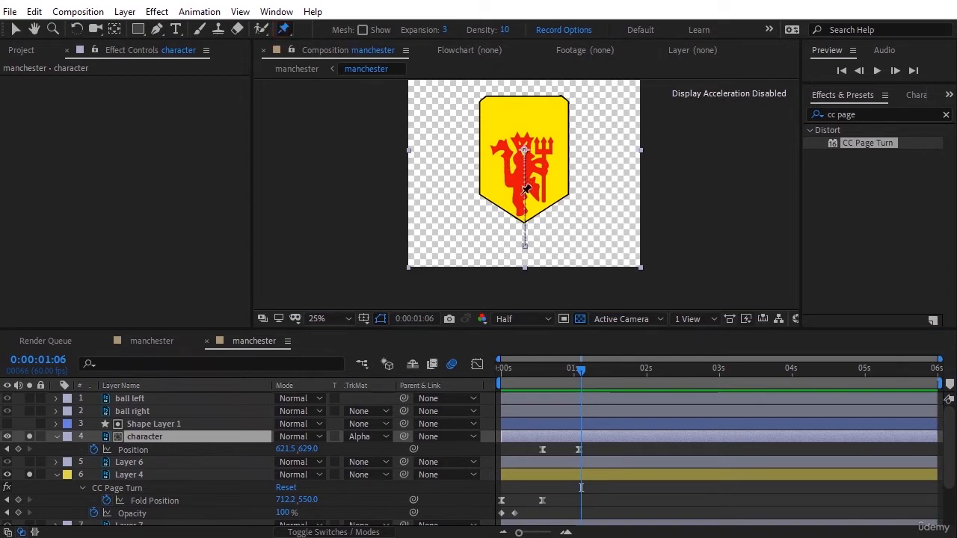
left_click(525, 178)
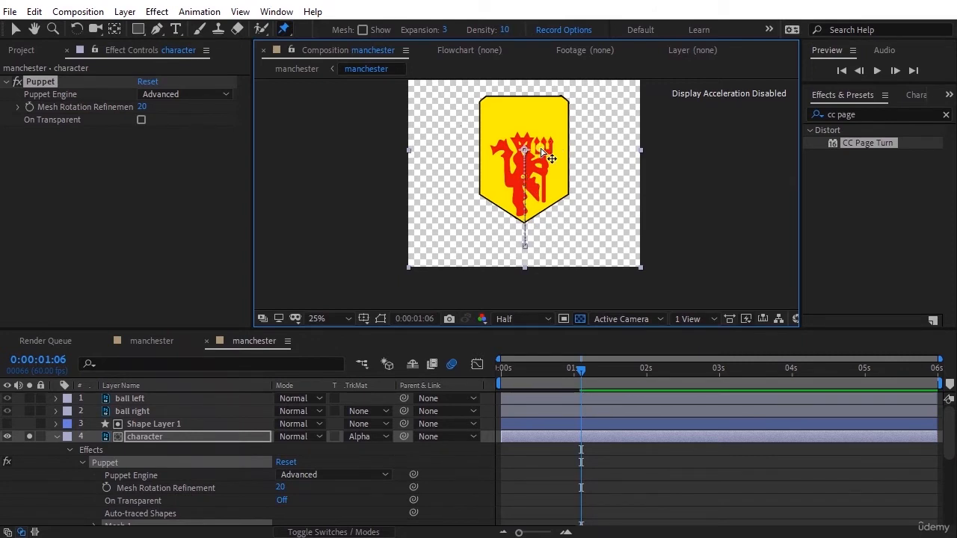
left_click(165, 435)
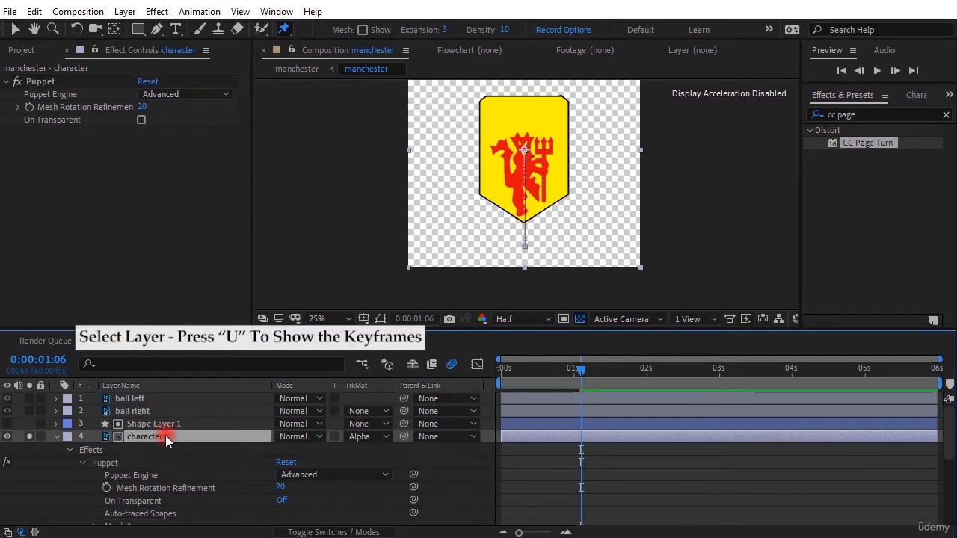
key("u")
scroll(581, 447, "down", 3)
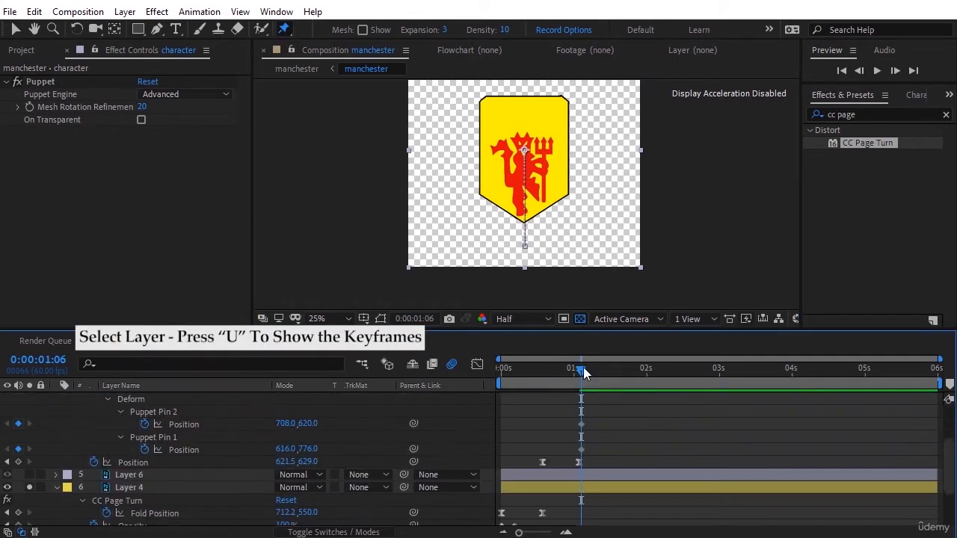
left_click_drag(583, 367, 618, 364)
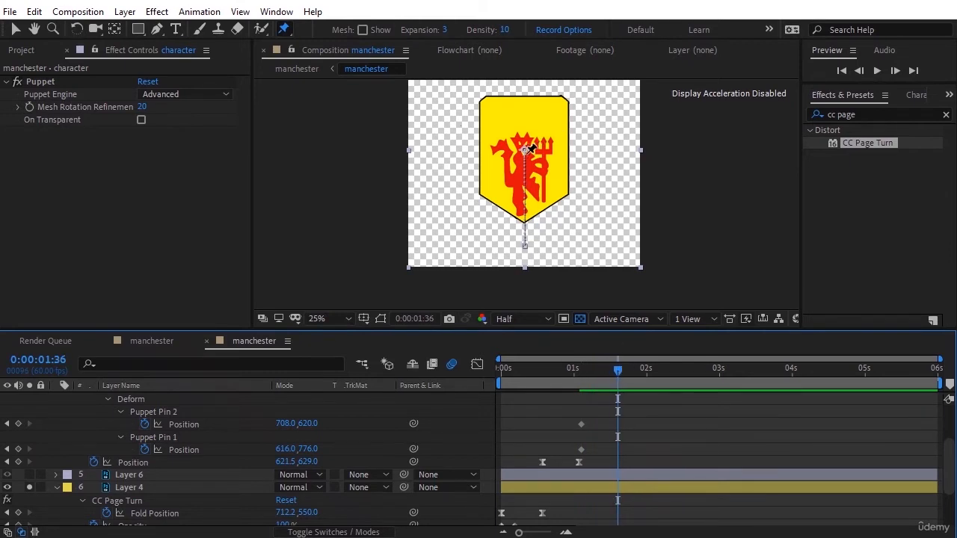
Step: Try to bend the character by moving Puppet Pin 2 and Puppet Pin 1 at 0:00:01:36, undoing each move
left_click(15, 28)
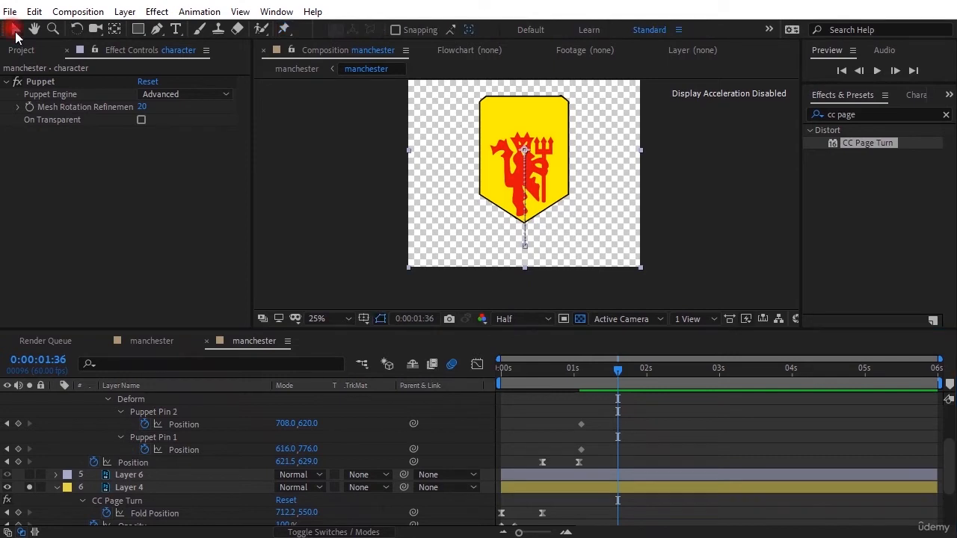
left_click(186, 426)
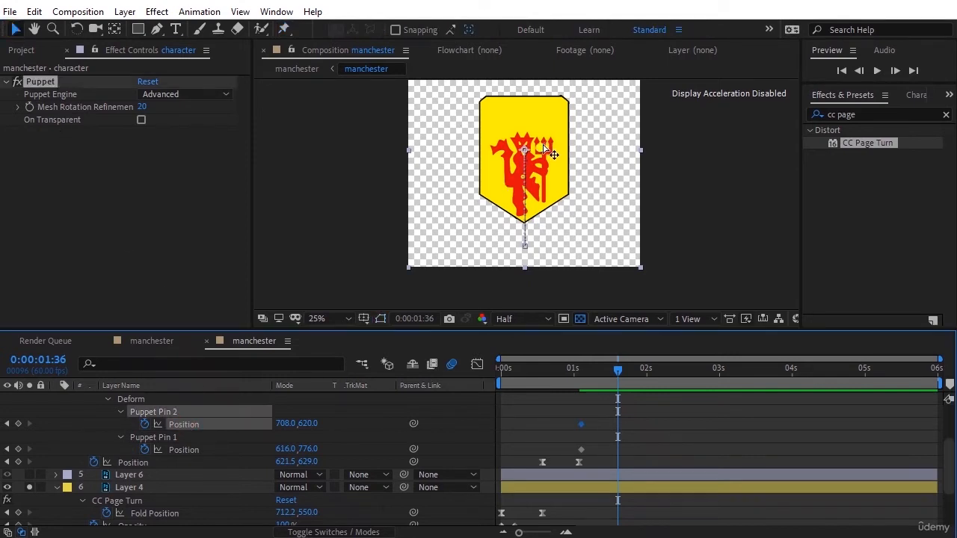
mouse_move(543, 147)
left_mouse_down()
mouse_move(557, 155)
mouse_move(536, 140)
left_mouse_up()
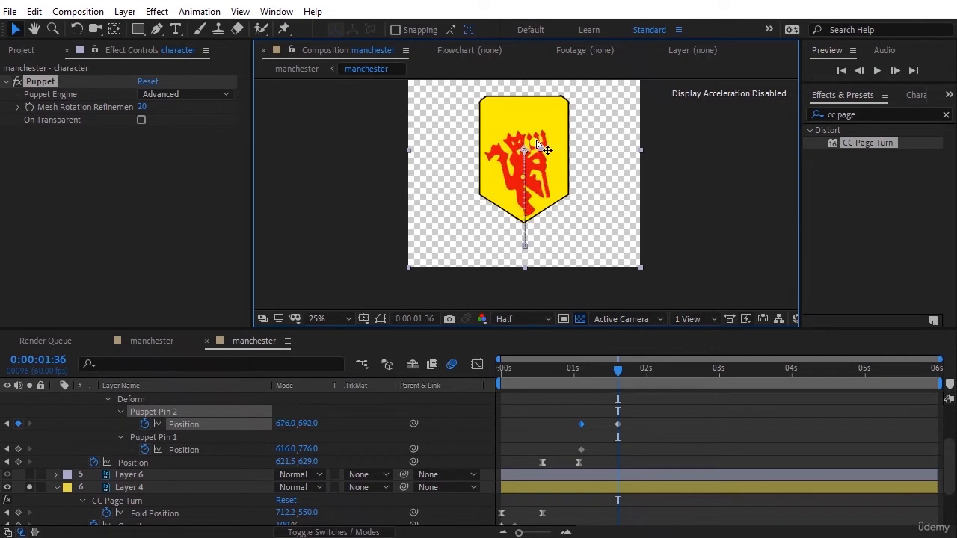
key("ctrl+z")
left_click_drag(522, 181, 517, 175)
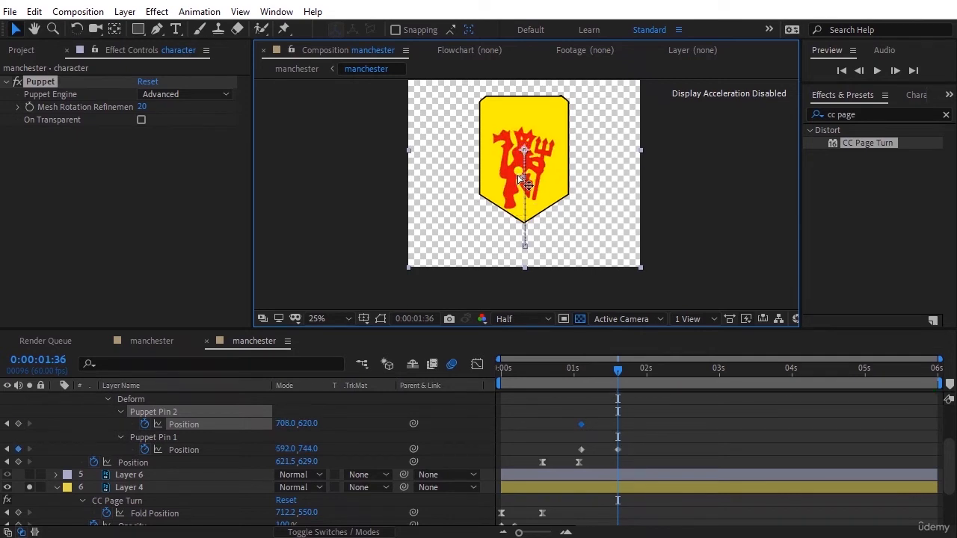
key("ctrl+z")
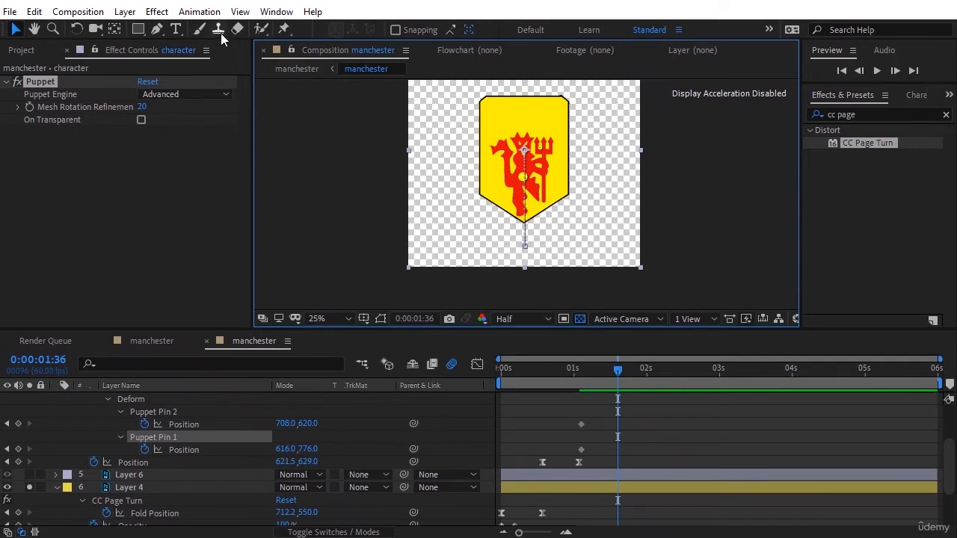
Step: Add a third Puppet pin near the character's foot and move its Position keyframe to 0:00:01:06
left_click(283, 30)
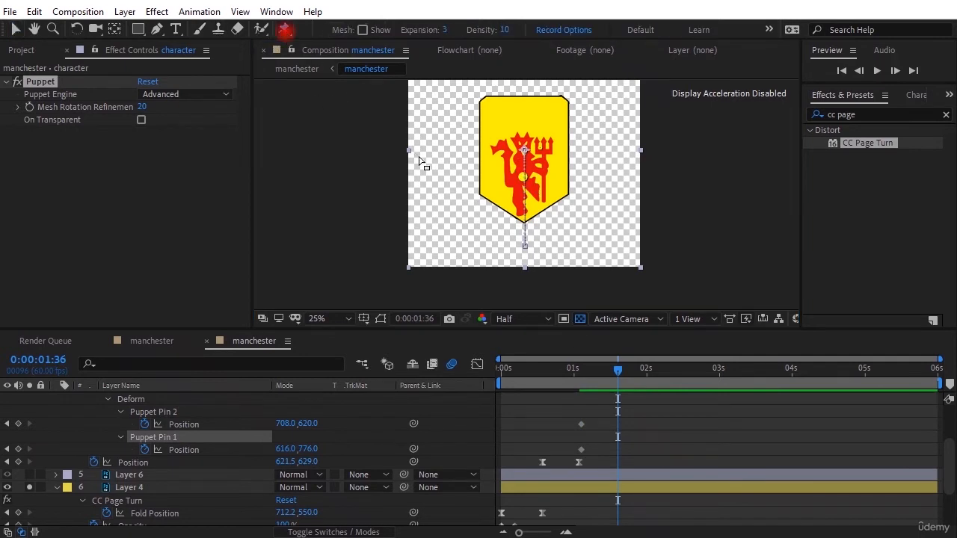
left_click(527, 212)
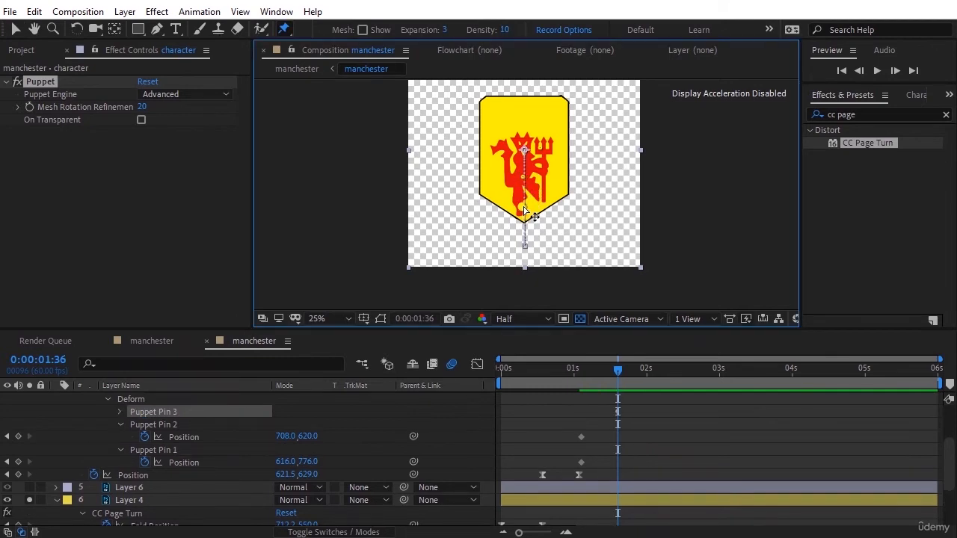
scroll(176, 407, "up", 3)
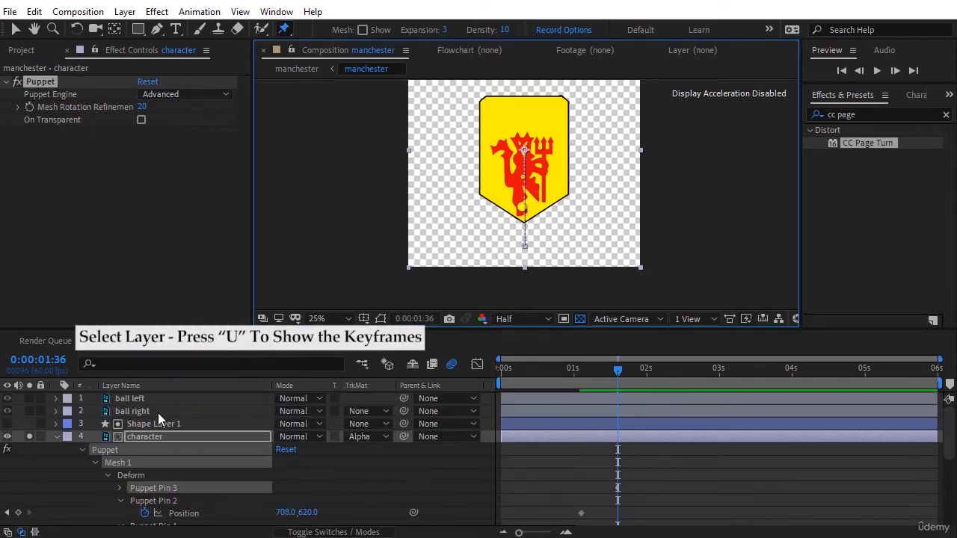
left_click(153, 434)
key("u")
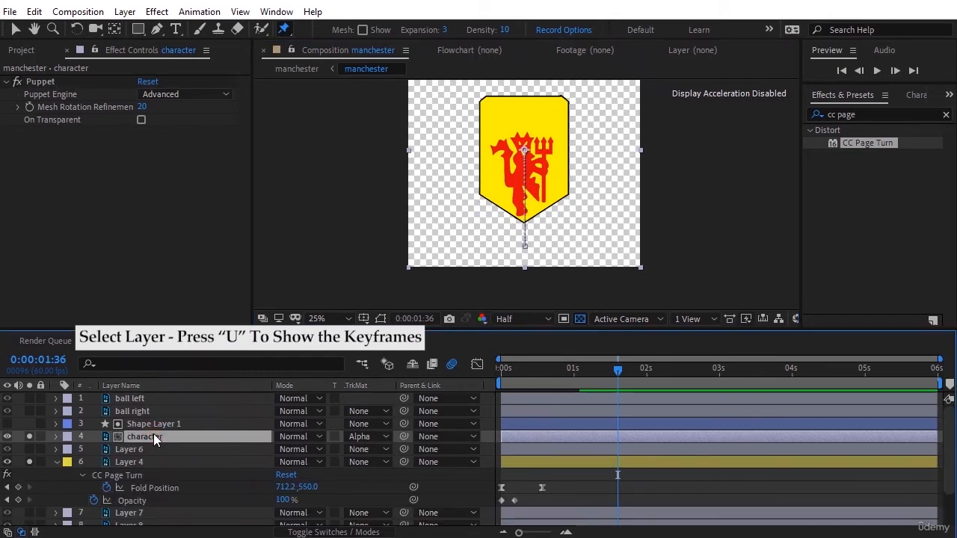
key("u")
scroll(224, 434, "down", 3)
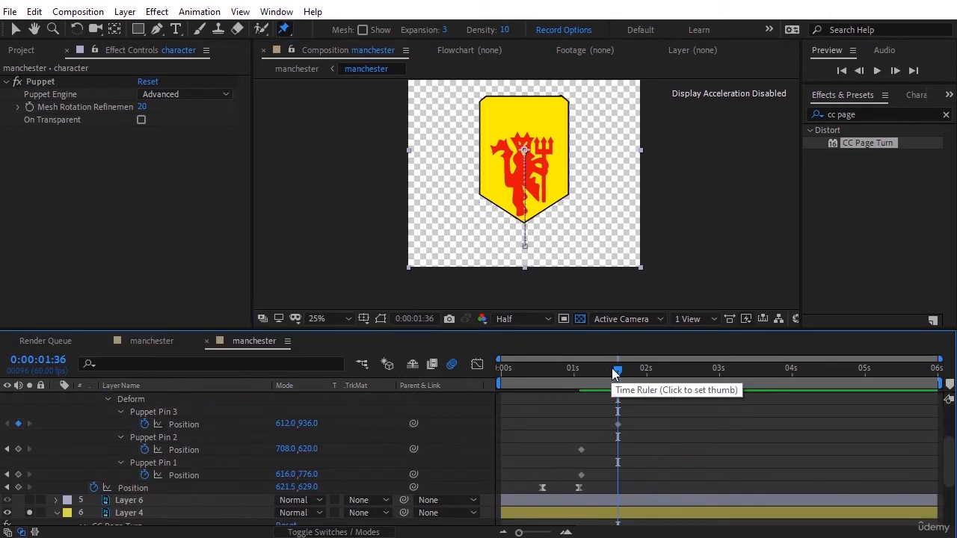
left_click(618, 425)
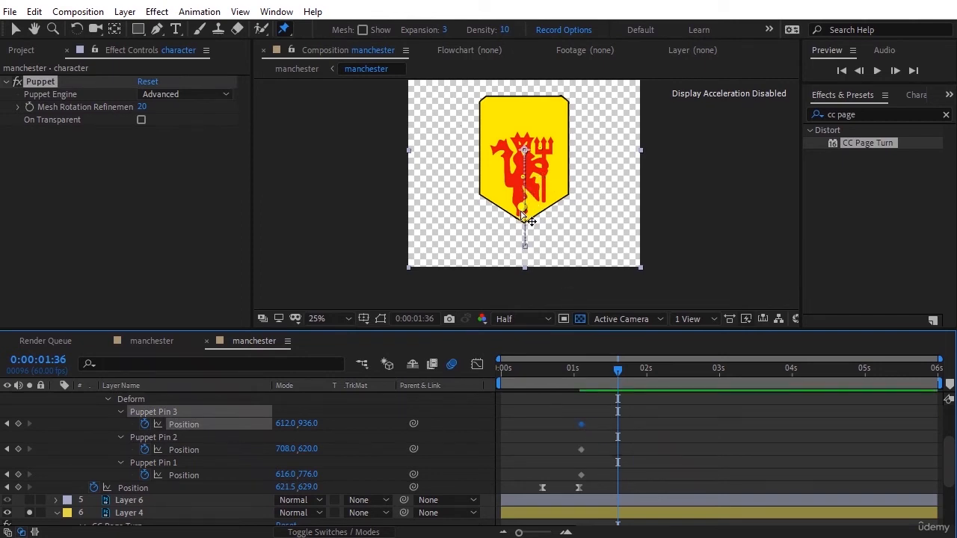
Step: Keyframe Puppet Pin 1 at 600,764 and Puppet Pin 2 at 684,616 at 0:00:01:36, and Pin 2 at 708,636 at 0:00:02:12
left_click_drag(524, 182, 536, 150)
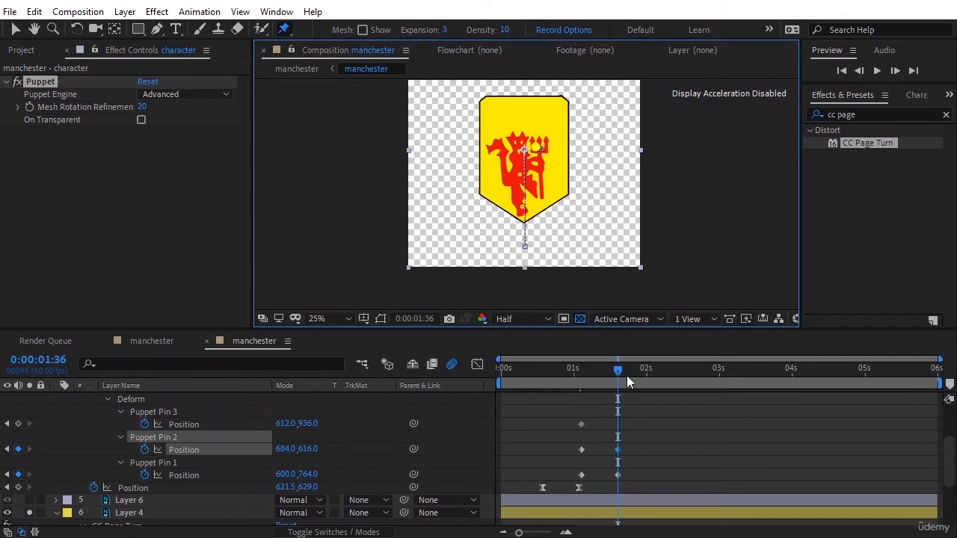
left_click_drag(626, 375, 661, 367)
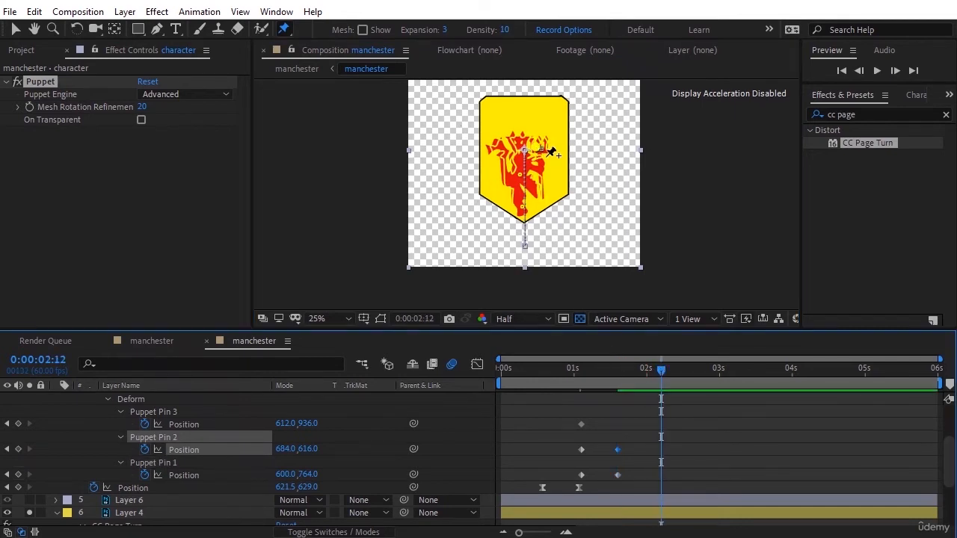
left_click_drag(536, 149, 541, 152)
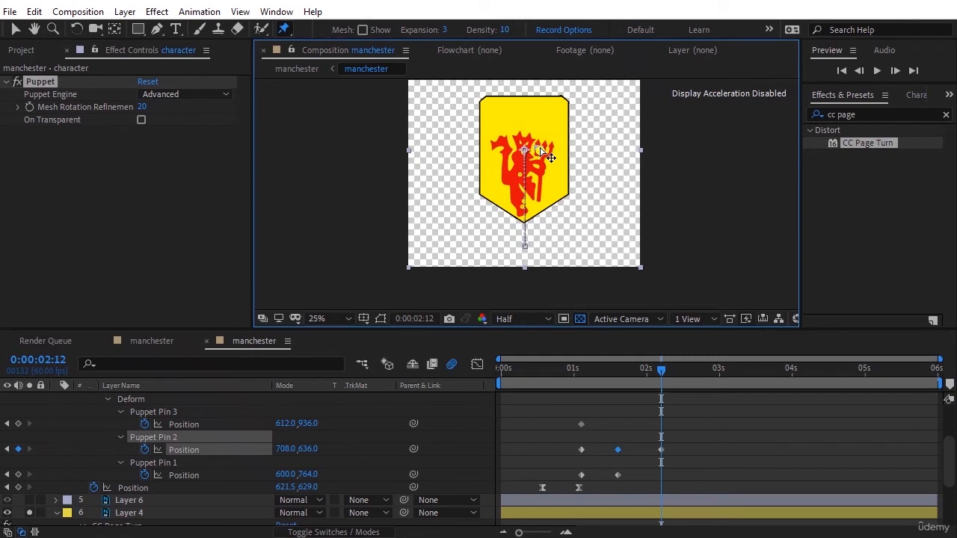
Step: Copy the three pins' first Position keyframes to 0:00:02:56 and preview the character's bending from 0:00:01:04
left_click_drag(700, 369, 715, 371)
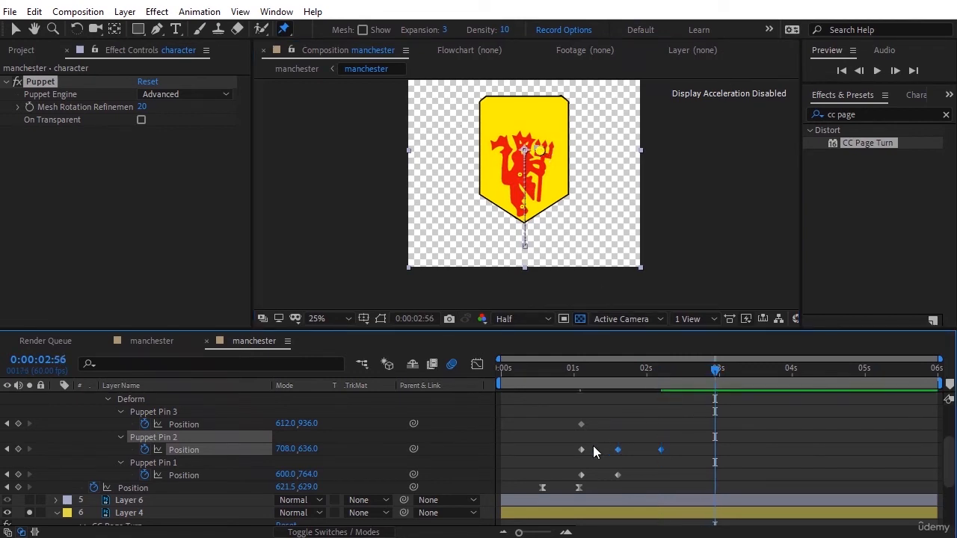
left_click_drag(589, 417, 579, 480)
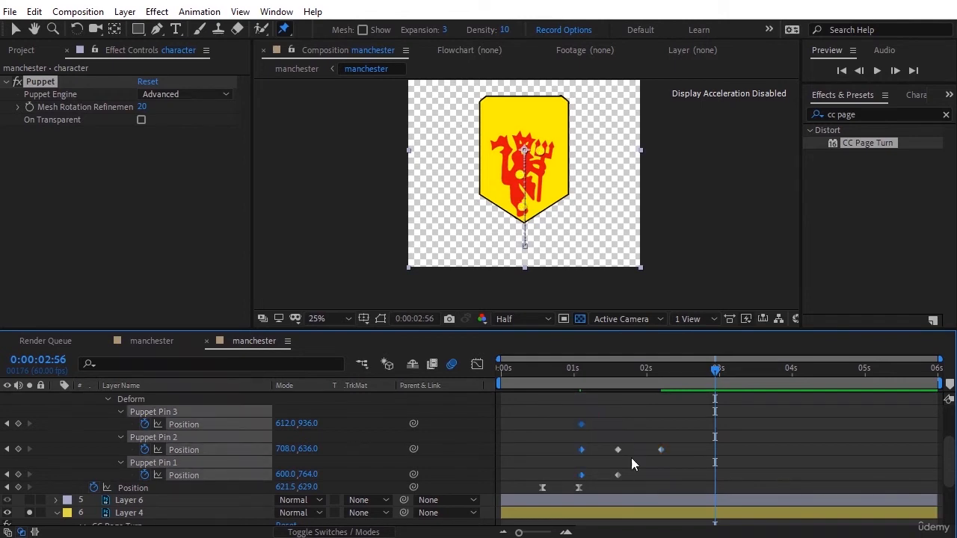
key("ctrl+v")
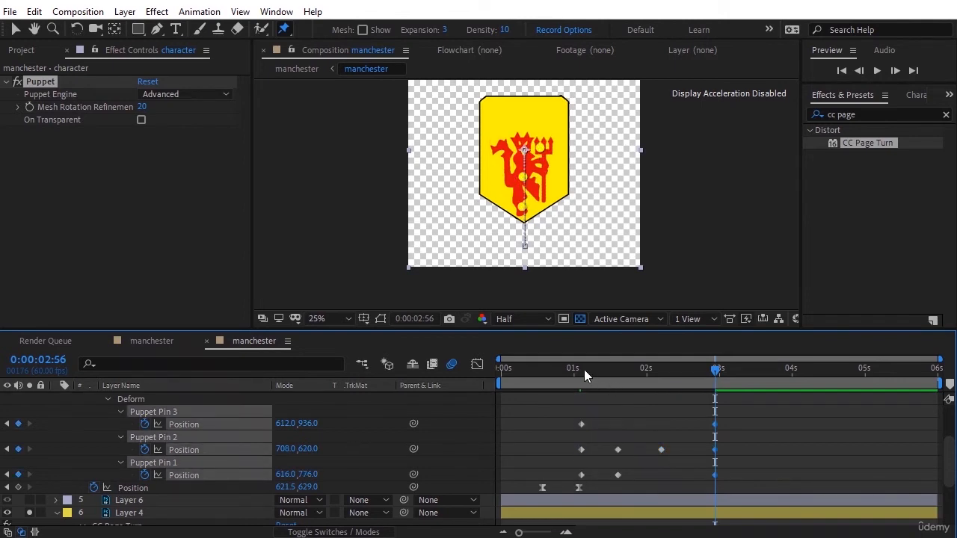
left_click(577, 367)
key("space")
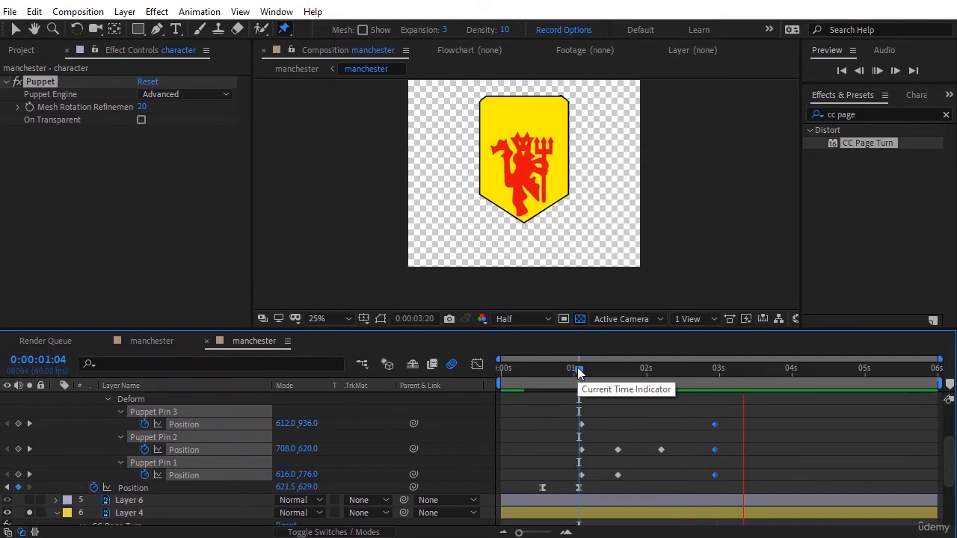
left_click(578, 372)
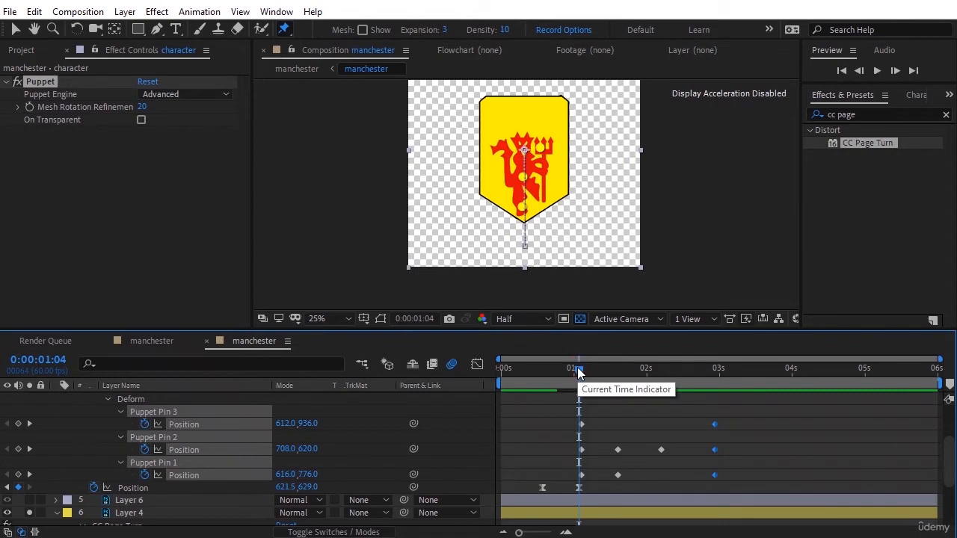
Step: Collapse the character layer, and solo Layer 6 with its Position property shown
scroll(206, 460, "up", 3)
scroll(77, 427, "down", 3)
scroll(72, 429, "up", 3)
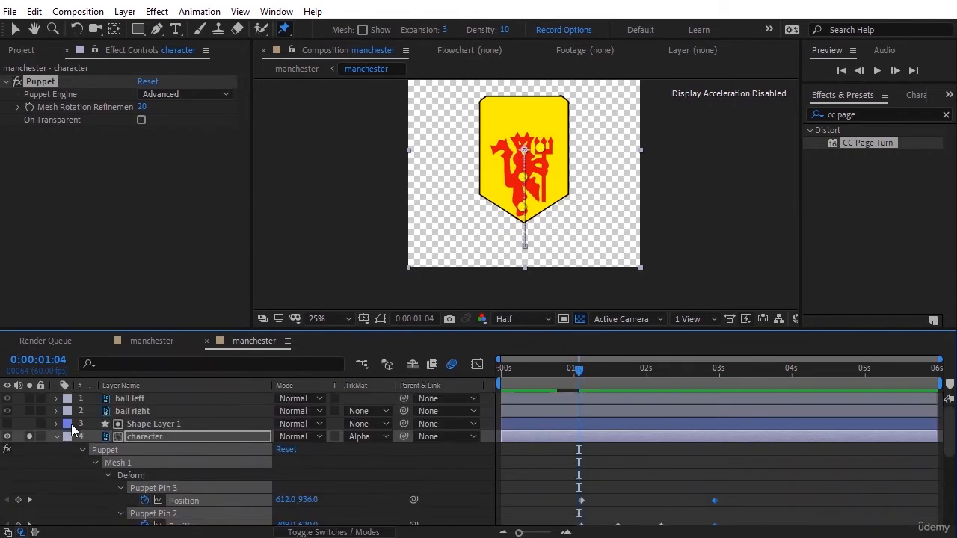
left_click(56, 436)
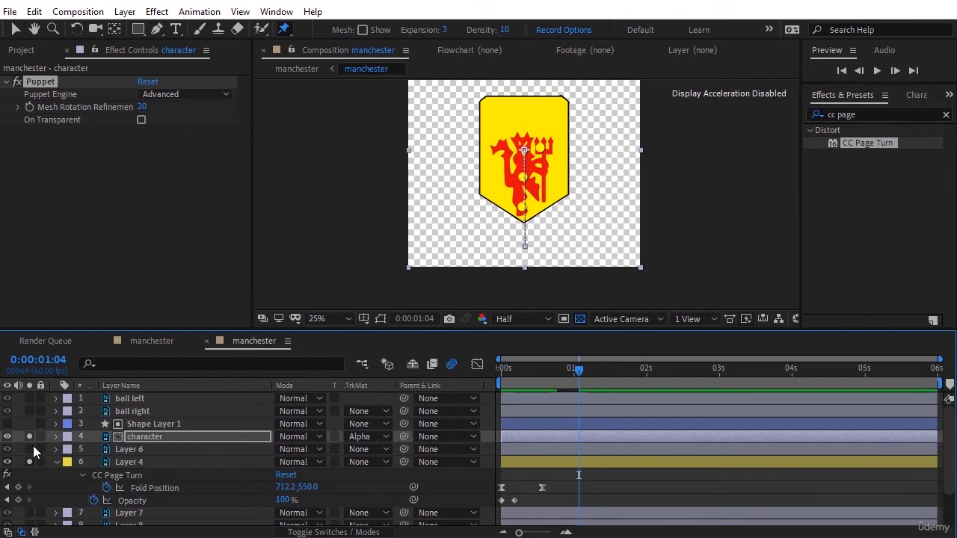
left_click(33, 446)
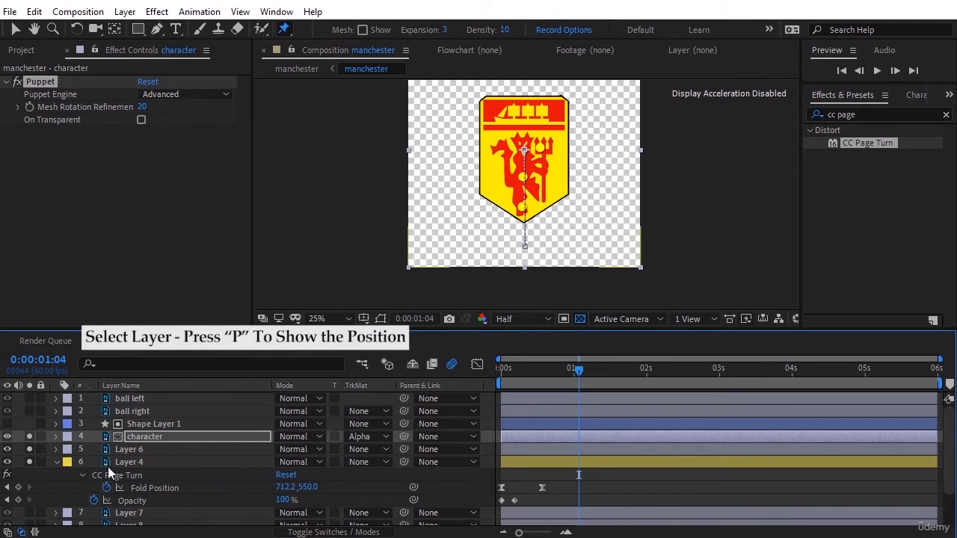
left_click(120, 446)
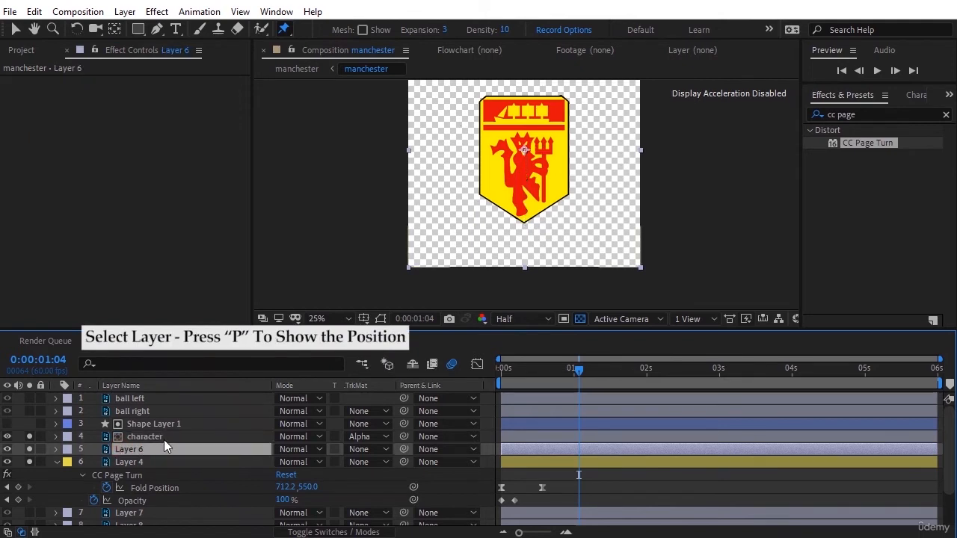
key("p")
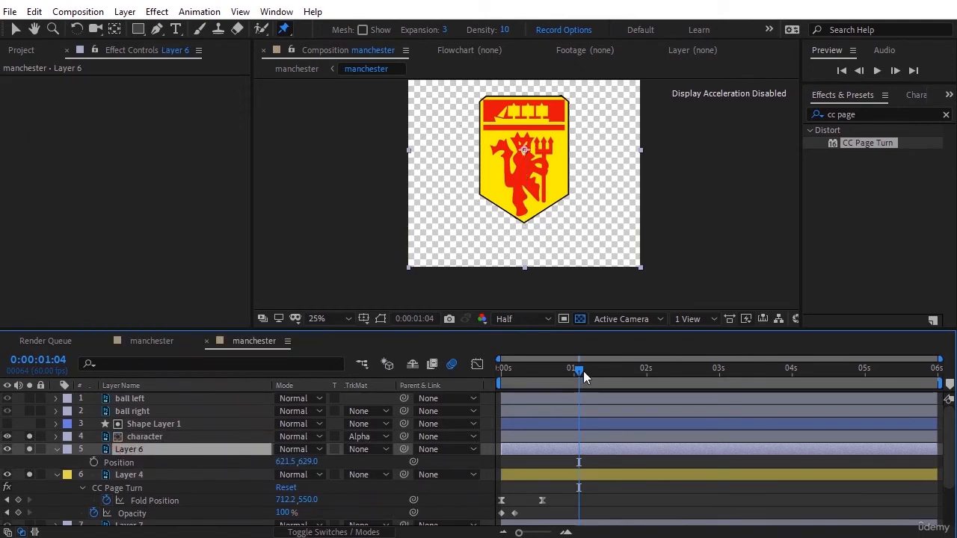
Step: Animate Layer 6's Position from 1094.5,629.0 at 0:00:01:05 to 621.5,629.0 at 0:00:01:36, and preview the slide-in
mouse_move(581, 371)
left_mouse_down()
mouse_move(587, 377)
mouse_move(581, 371)
left_mouse_up()
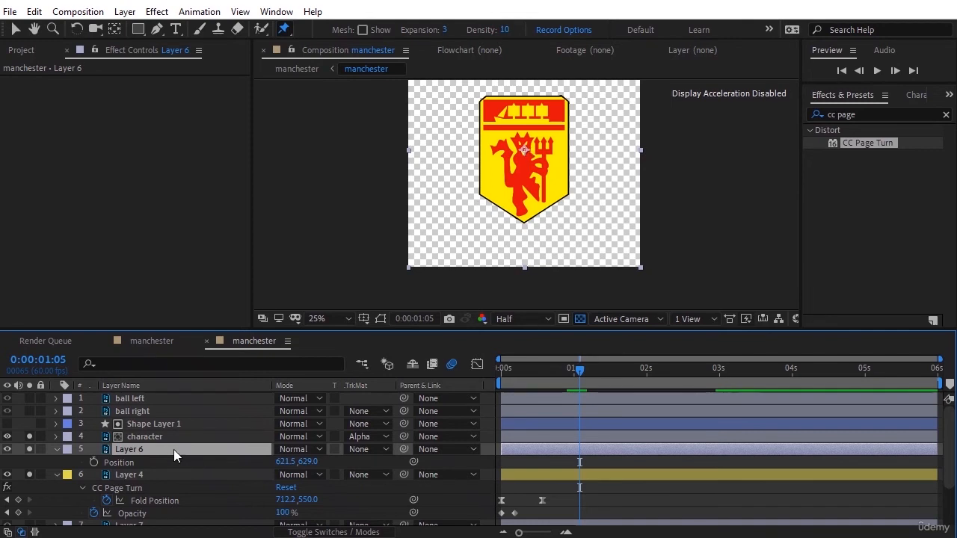
left_click(93, 462)
left_click_drag(579, 463, 610, 465)
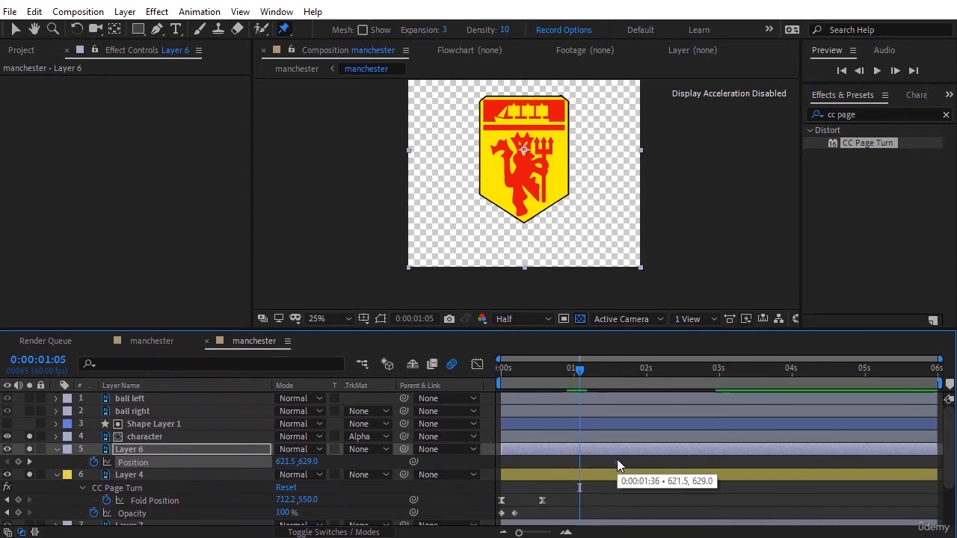
left_click_drag(617, 460, 617, 462)
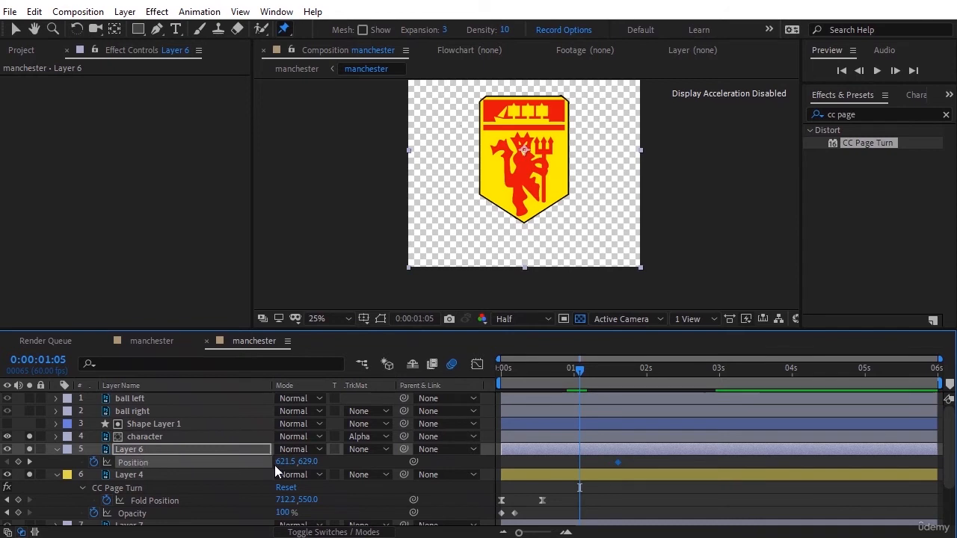
left_click_drag(275, 462, 558, 425)
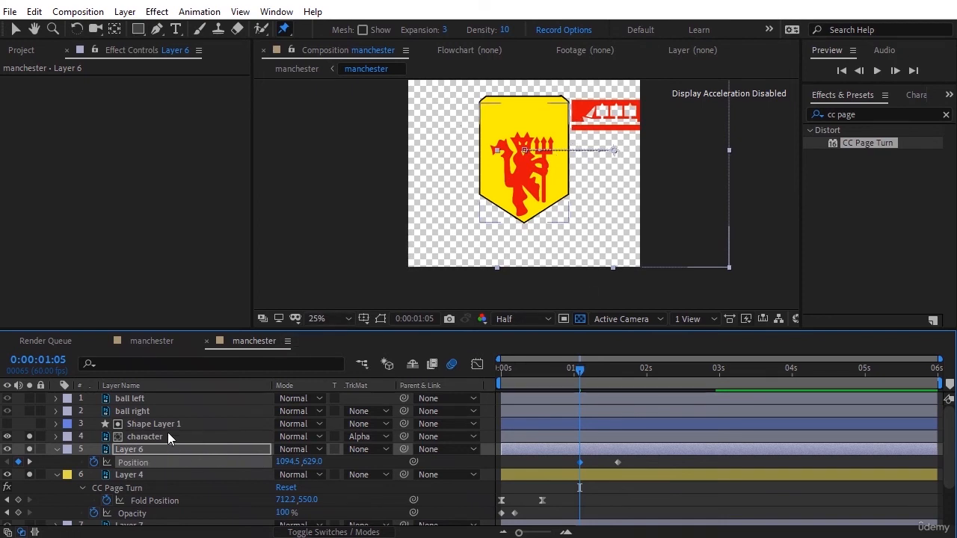
left_click(387, 463)
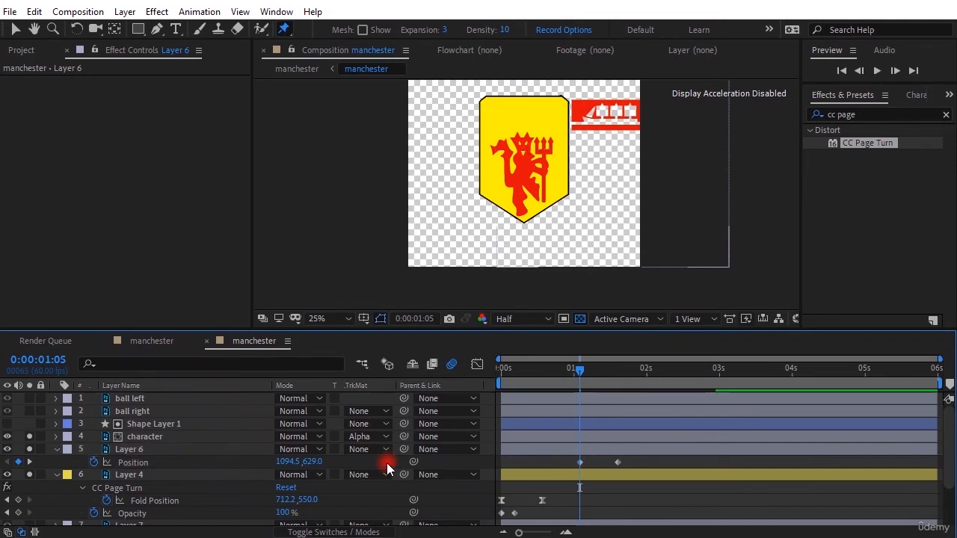
key("space")
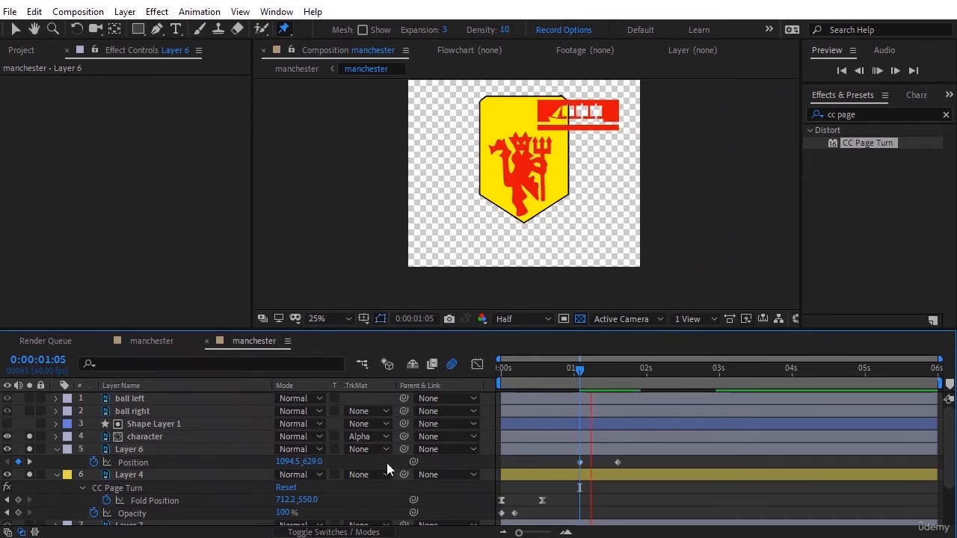
Step: Apply Easy Ease to both of Layer 6's Position keyframes and deselect them
key("space")
left_click_drag(641, 458, 558, 464)
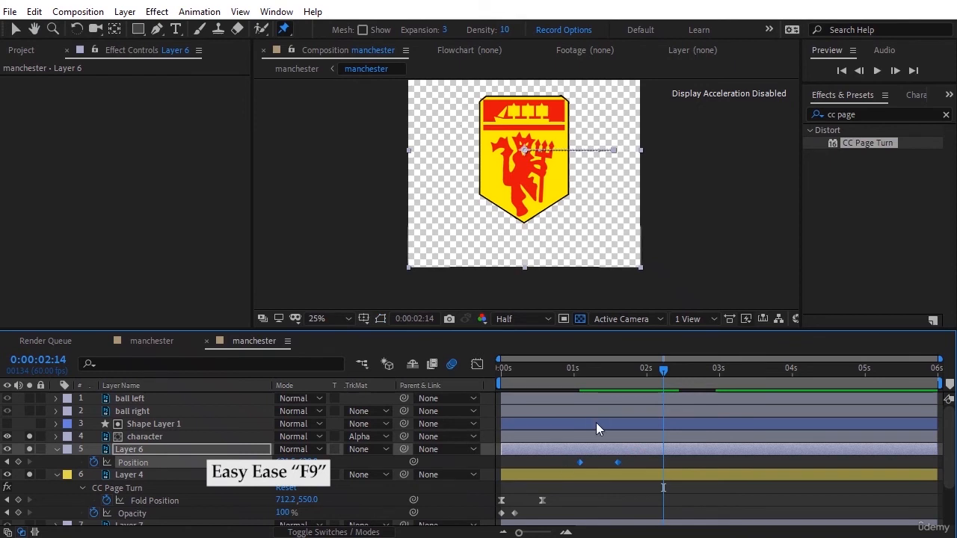
key("F9")
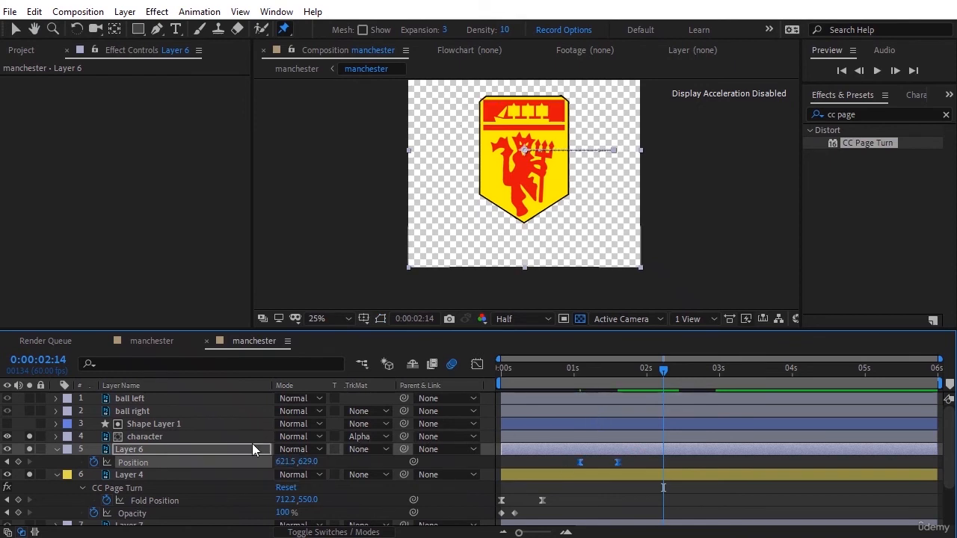
left_click(452, 462)
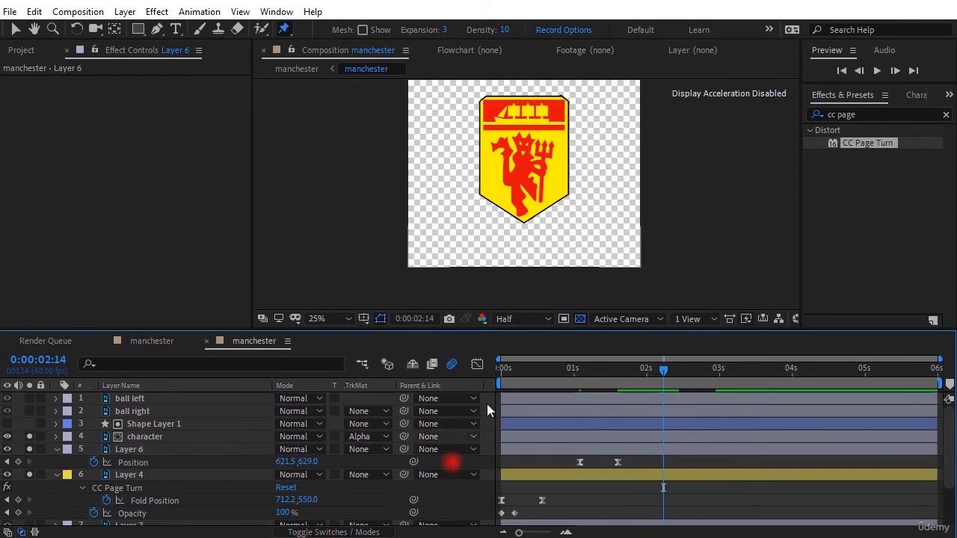
Step: Draw a closed filled shape with the Pen tool on a new layer, covering the shield's upper section around the ship banner
left_click(153, 32)
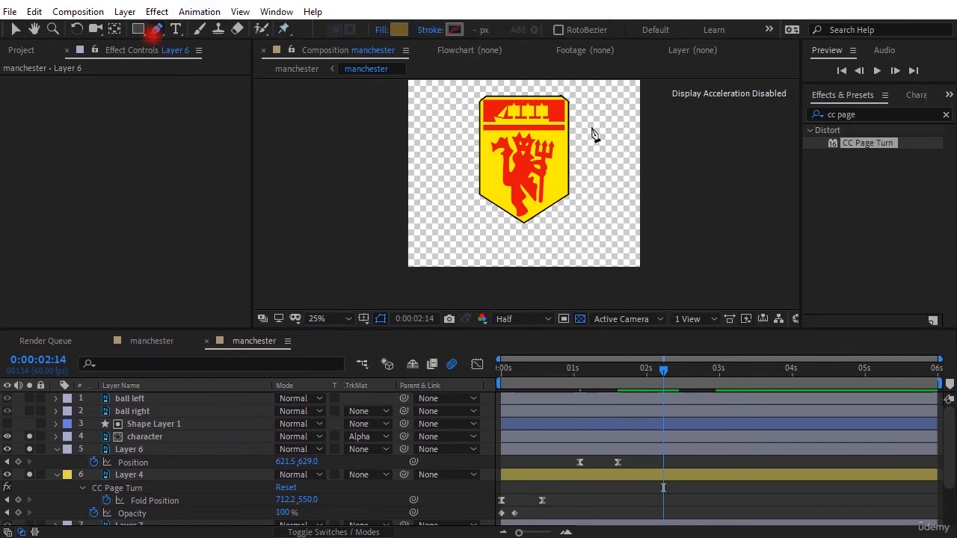
left_click(568, 134)
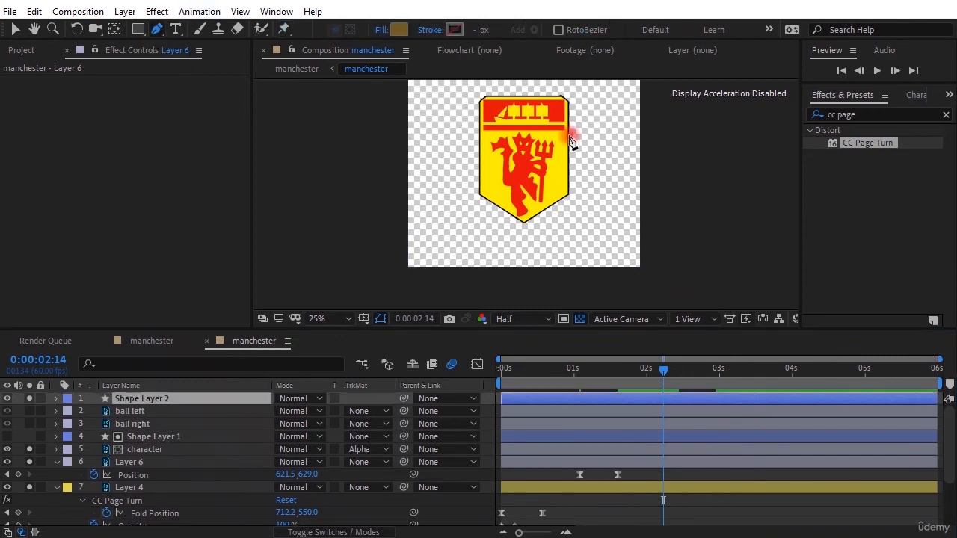
left_click(562, 98)
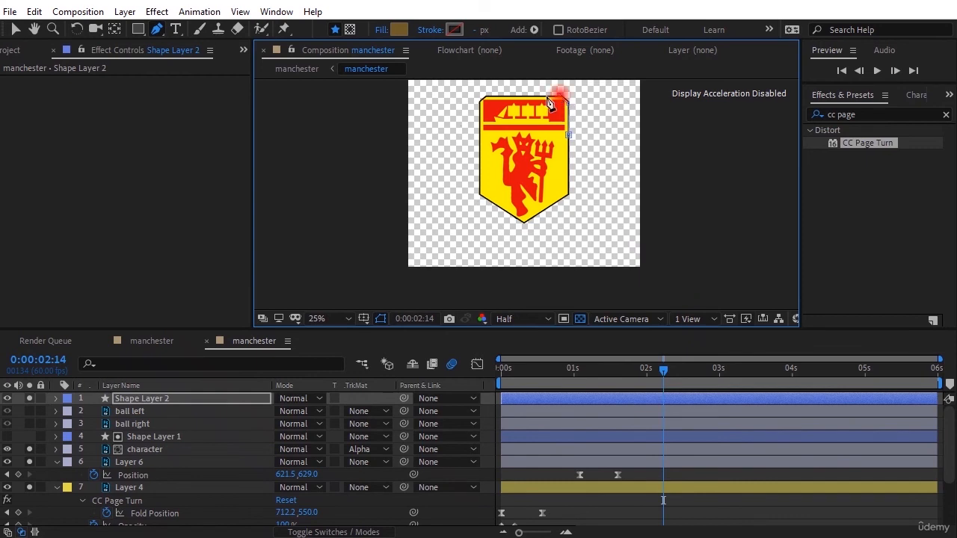
left_click(484, 97)
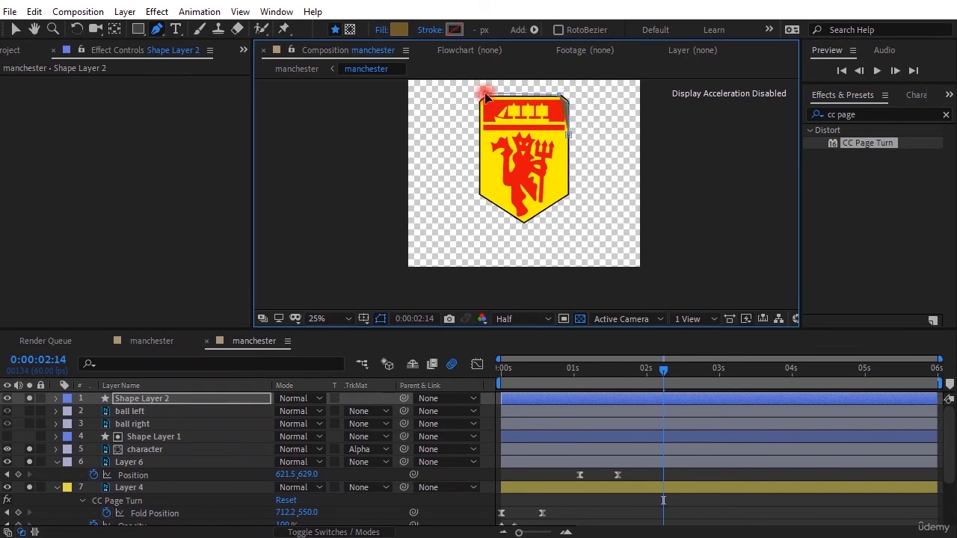
left_click(472, 136)
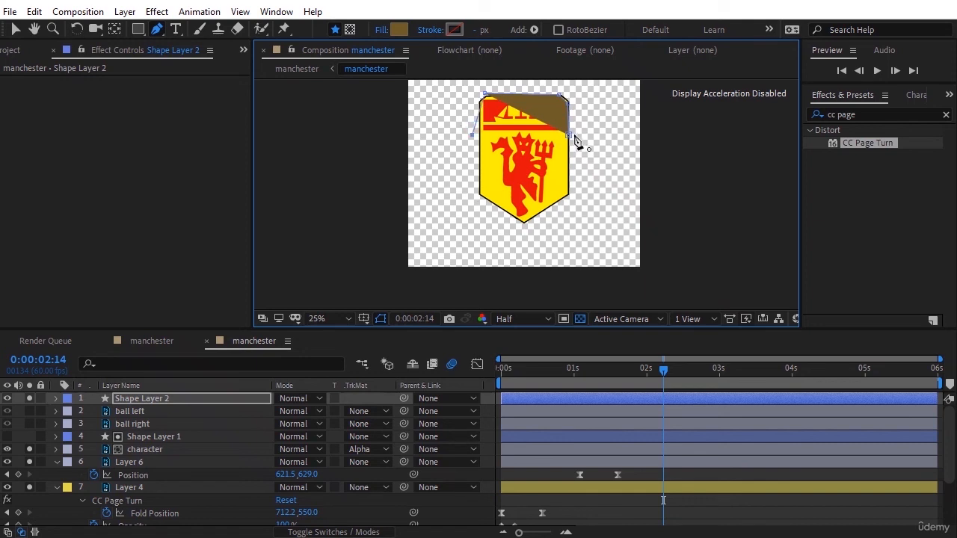
left_click(572, 138)
key("ctrl+z")
key("ctrl+z")
left_click(474, 100)
left_click(477, 136)
left_click(568, 137)
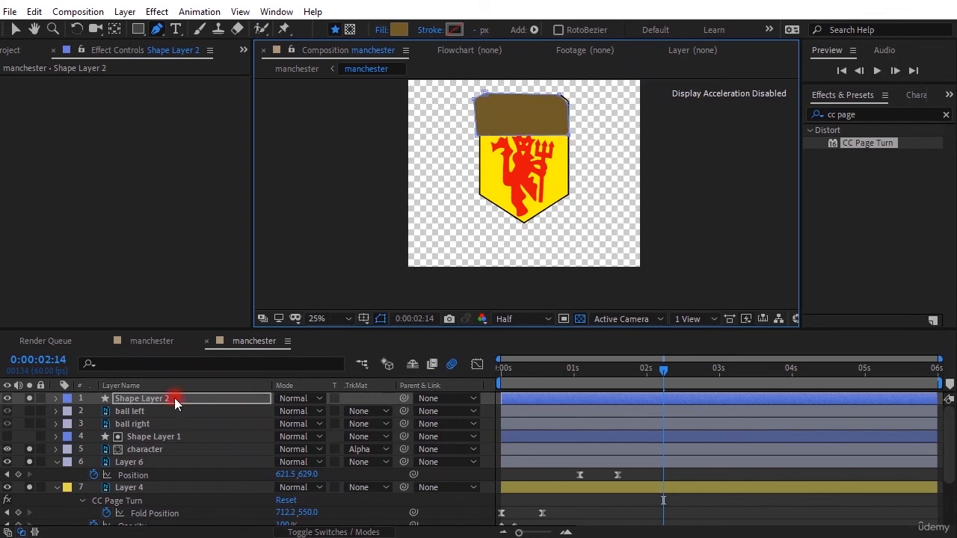
Step: Move Shape Layer 2 directly above Layer 6 and set Layer 6's track matte to Alpha Matte "Shape Layer 2"
left_click_drag(174, 398, 180, 457)
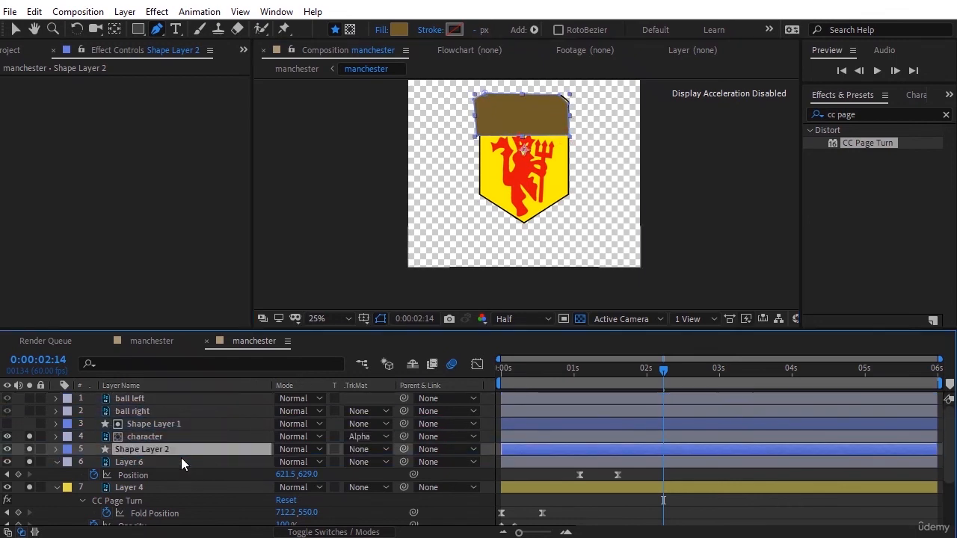
left_click(375, 463)
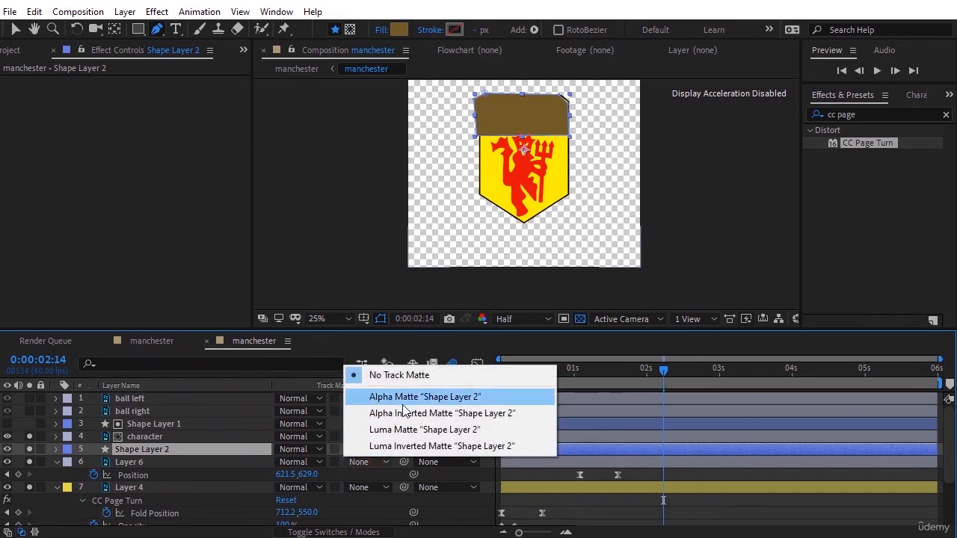
left_click(403, 397)
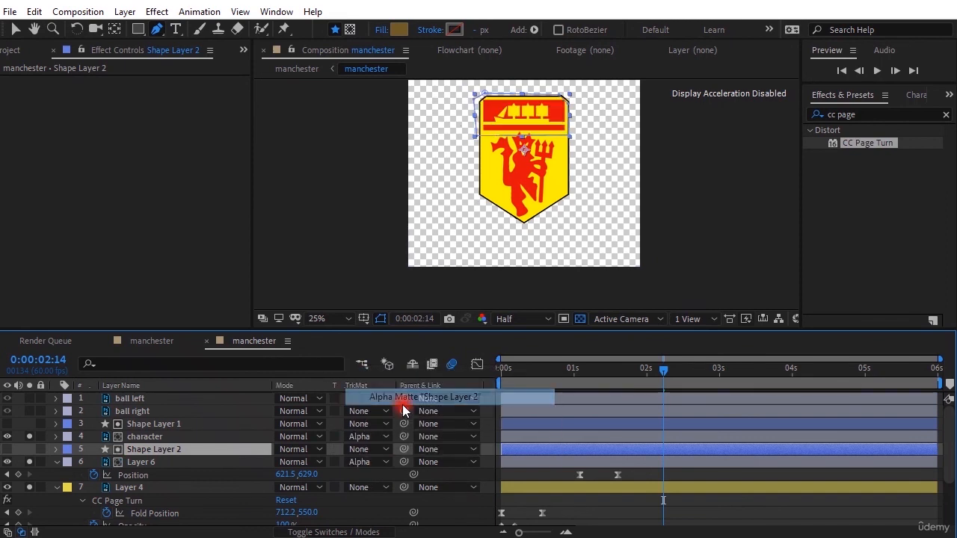
Step: Preview the masked banner slide-in from 0:00:00:53, and set the current time to 0:00:01:37
left_click(571, 369)
left_click_drag(571, 369, 567, 371)
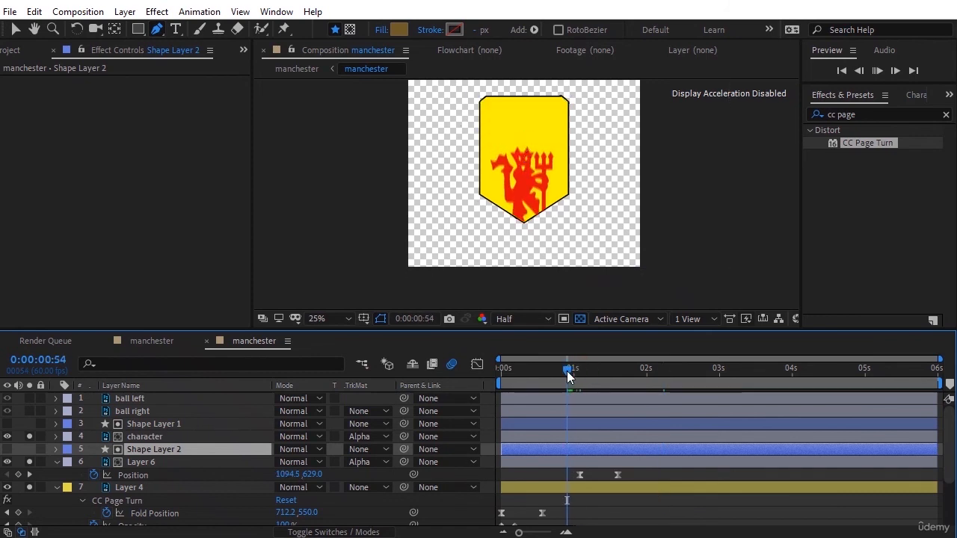
key("space")
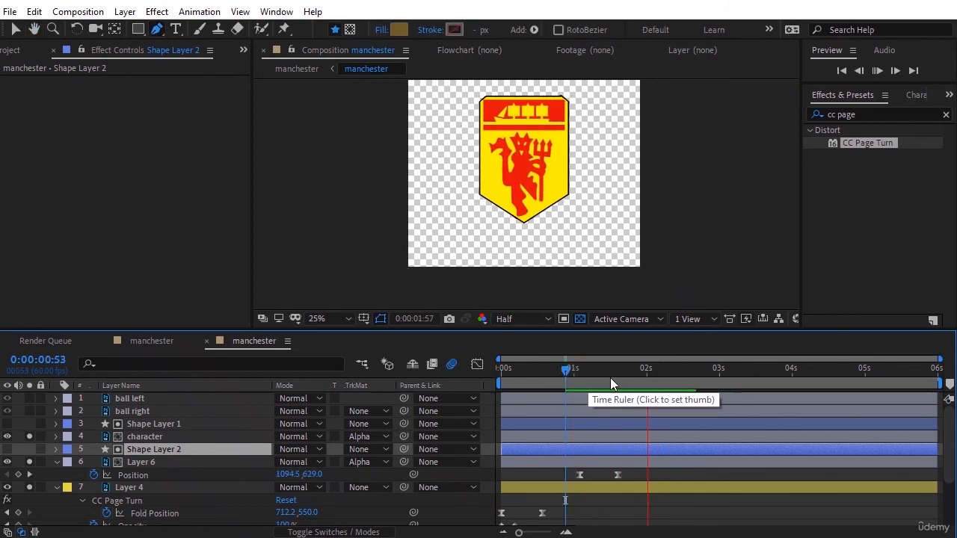
left_click_drag(621, 376, 620, 369)
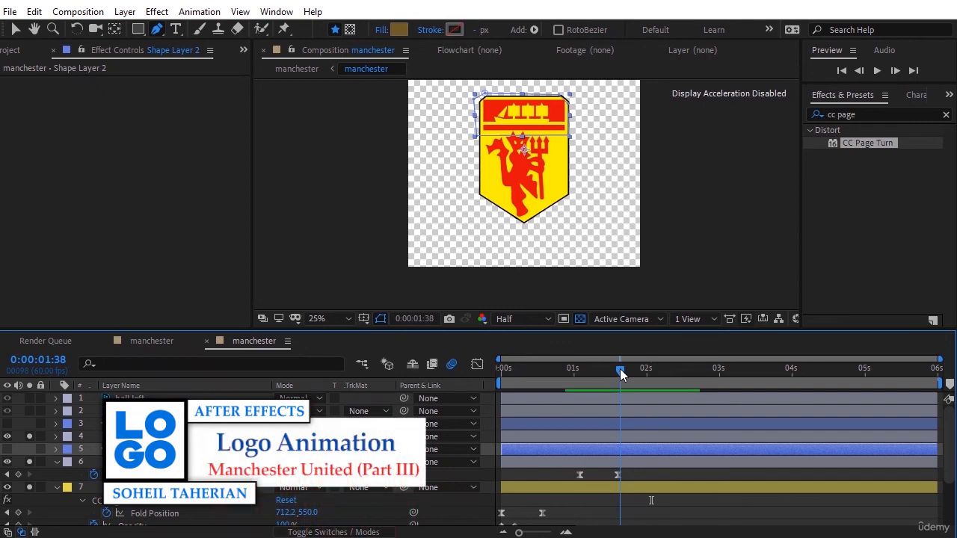
left_click_drag(619, 368, 618, 369)
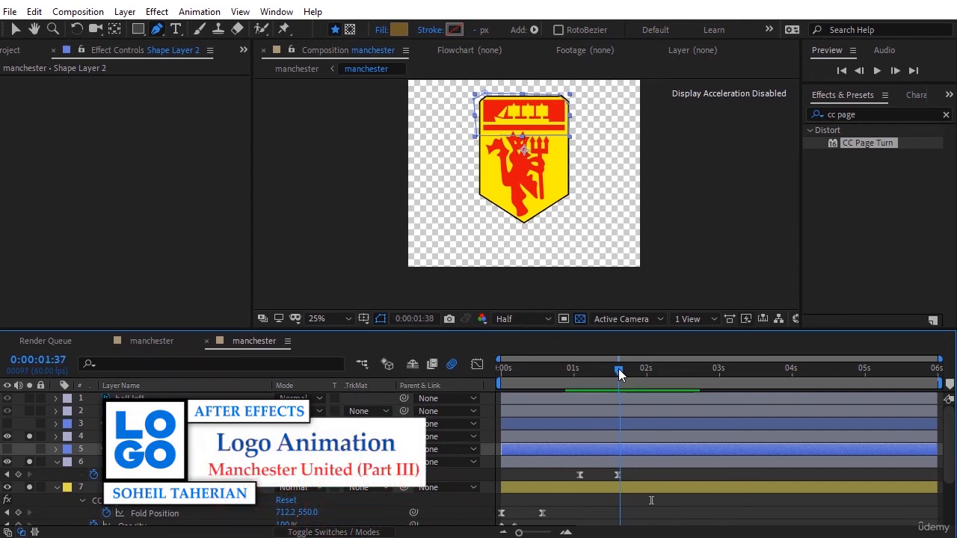